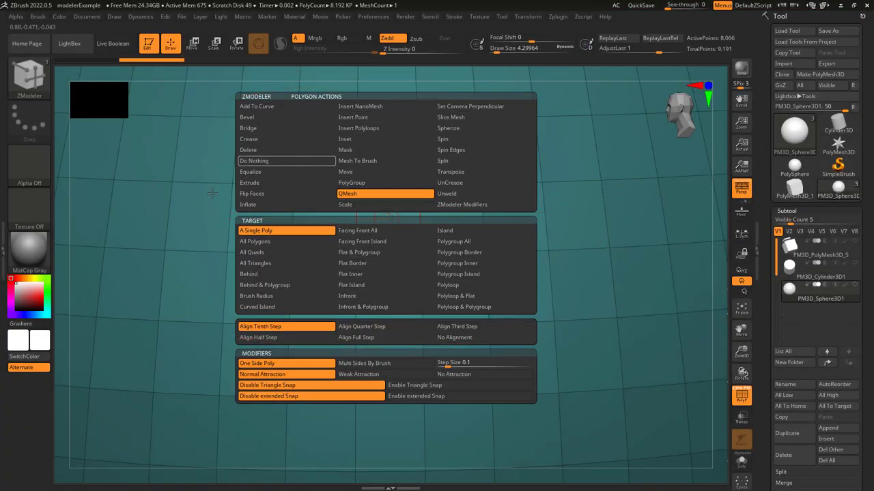
Review the ZModeler actions available for a point, an edge and a polygon on the sphere
{"action": "key", "text": "space"}
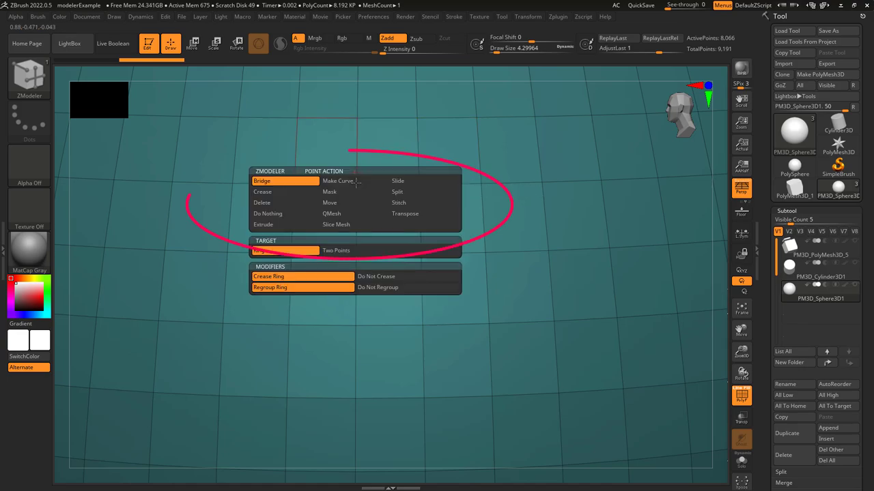
{"action": "key", "text": "space"}
{"action": "key", "text": "space"}
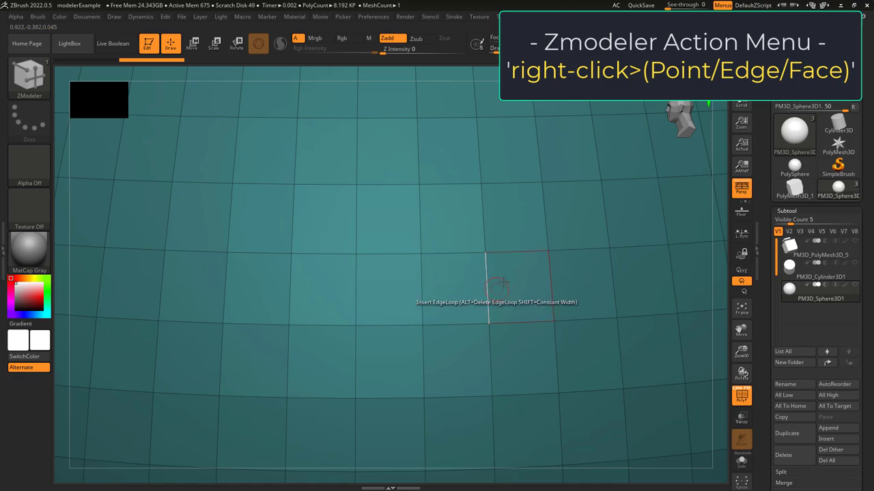
{"action": "right_click", "coordinate": [356, 255]}
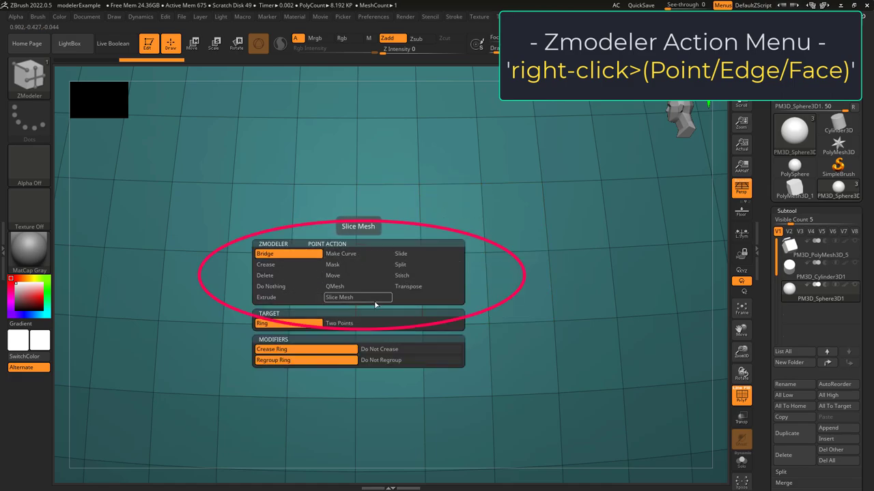
{"action": "right_click", "coordinate": [384, 258]}
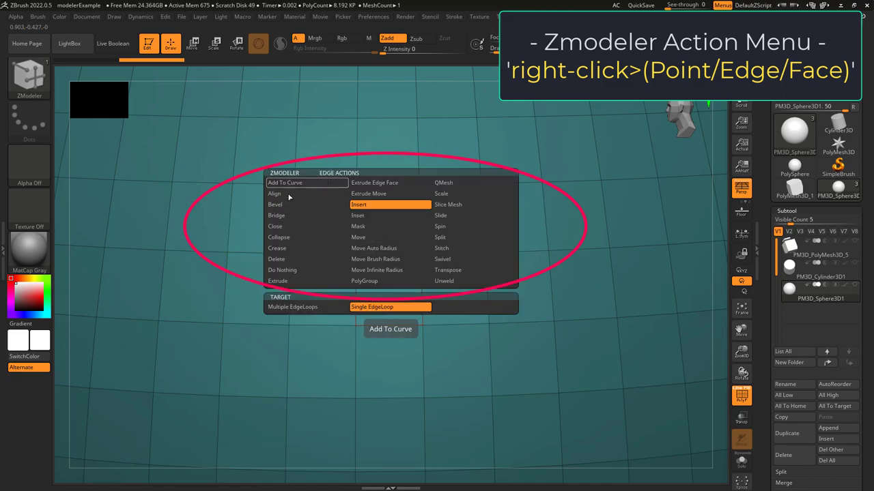
{"action": "left_click", "coordinate": [389, 181]}
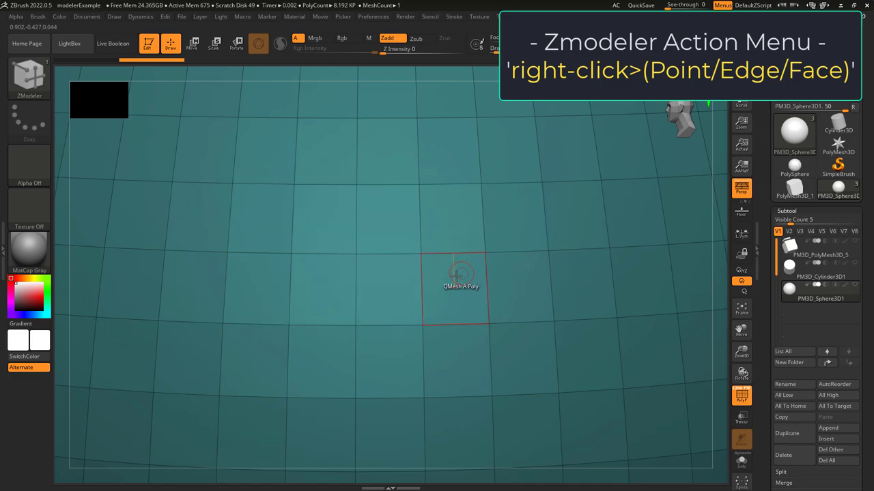
{"action": "right_click", "coordinate": [455, 288]}
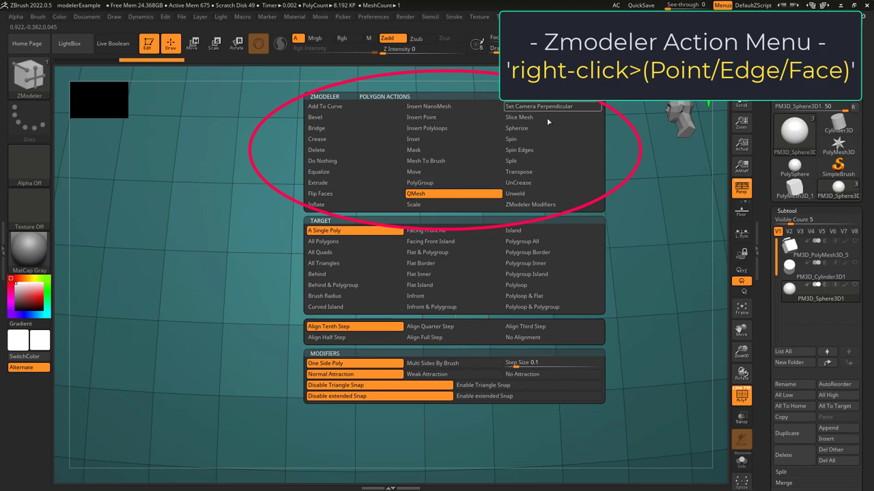
Choose the Bridge point action with the Two Points target and connect successive points in a zigzag down the sphere
{"action": "right_click", "coordinate": [418, 251]}
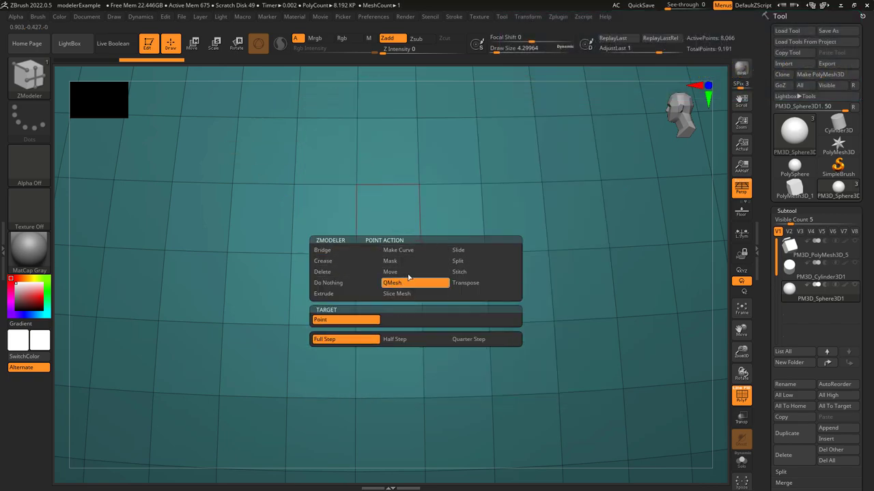
{"action": "left_click", "coordinate": [325, 250]}
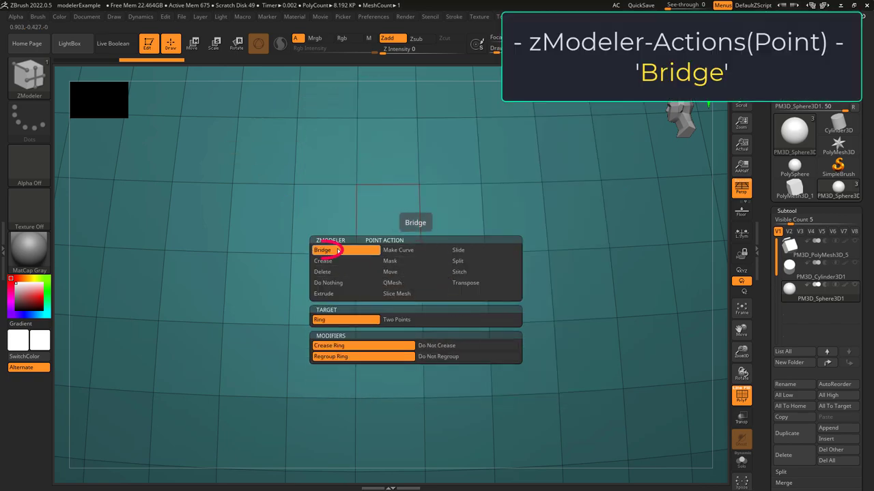
{"action": "left_click", "coordinate": [397, 320]}
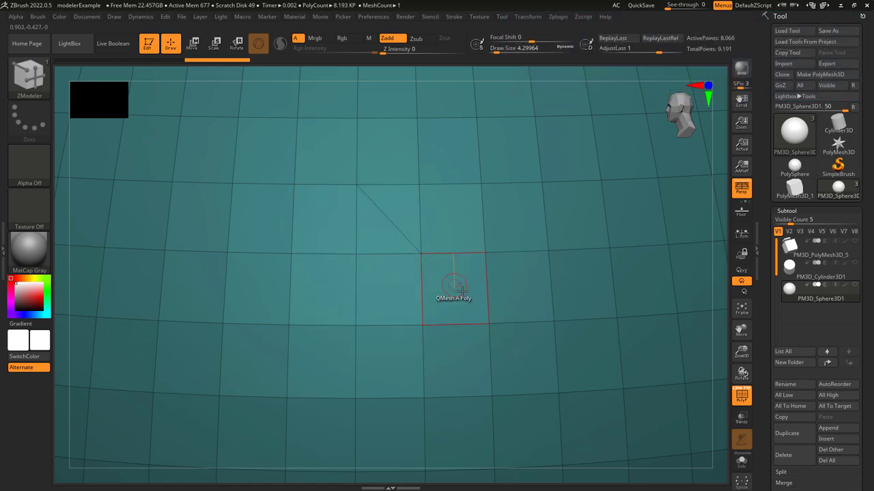
{"action": "left_click", "coordinate": [356, 471]}
{"action": "right_click_drag", "start_coordinate": [386, 421], "coordinate": [413, 321], "text": "alt"}
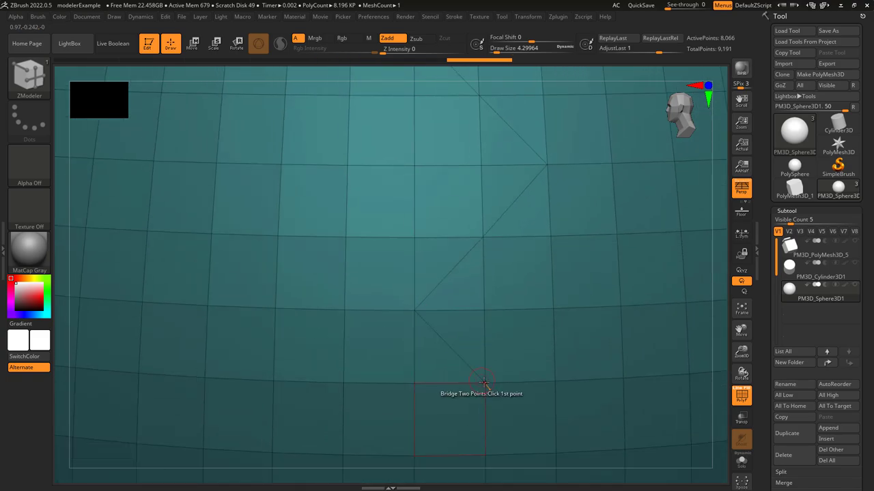
Switch the Bridge target to Ring, try it around a sphere point with creasing and regrouping active, and undo it
{"action": "key", "text": "space"}
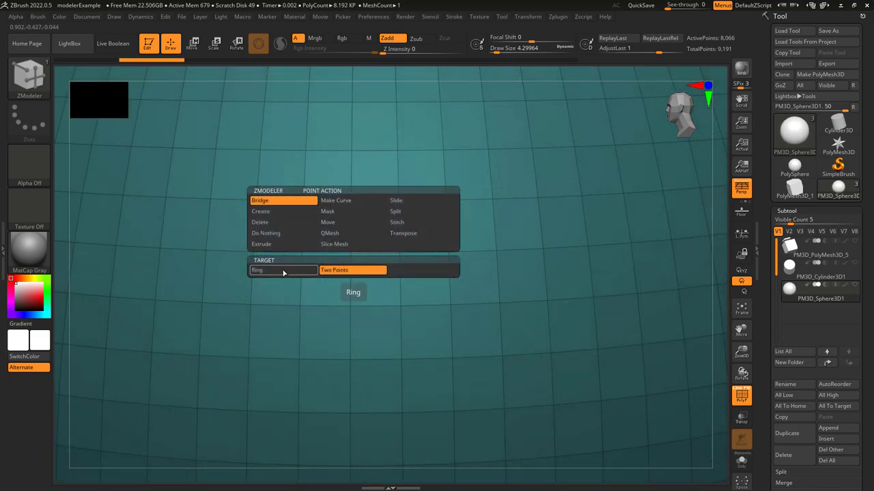
{"action": "left_click", "coordinate": [283, 270]}
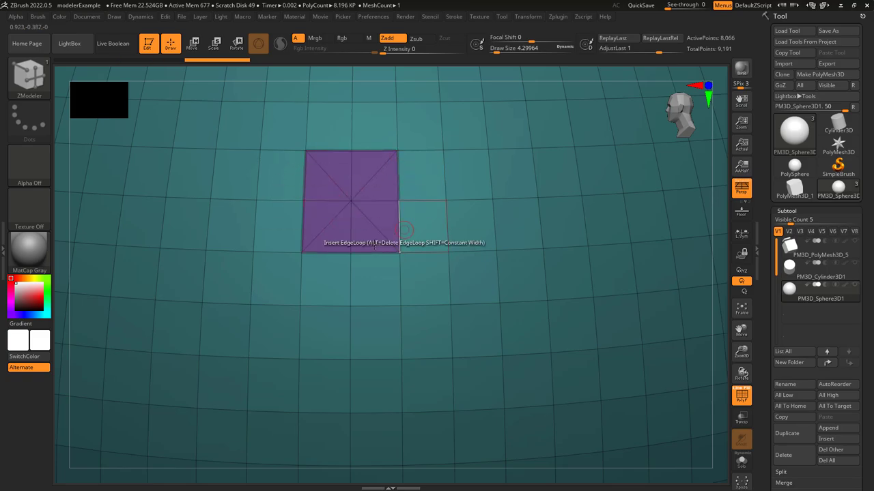
{"action": "key", "text": "ctrl+z"}
{"action": "scroll", "coordinate": [396, 201], "scroll_direction": "up", "scroll_amount": 4}
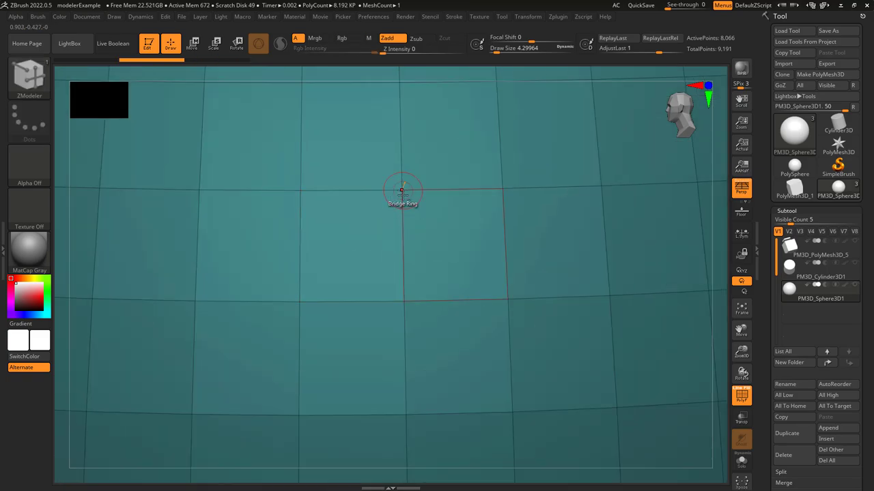
{"action": "right_click_drag", "start_coordinate": [402, 194], "coordinate": [397, 254], "text": "alt"}
{"action": "left_click", "coordinate": [396, 250]}
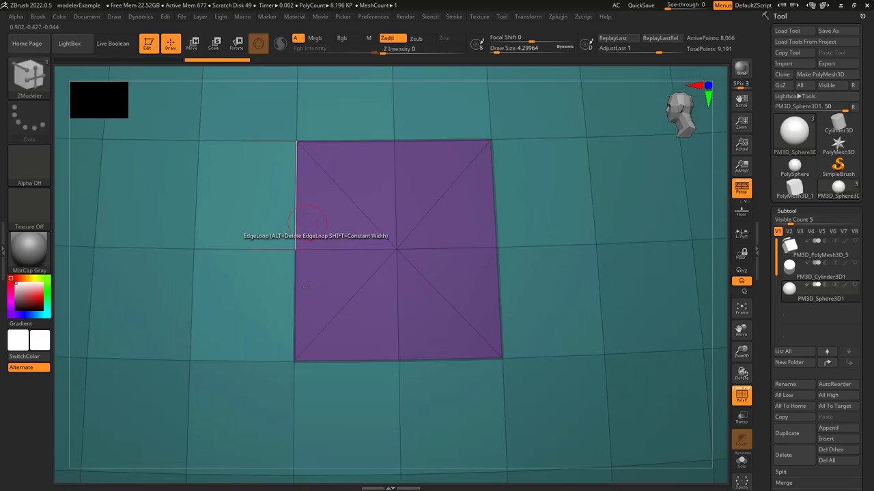
{"action": "key", "text": "ctrl+z"}
Set the ring bridge to Do Not Crease, try it around the same point, and undo it
{"action": "key", "text": "space"}
{"action": "left_click", "coordinate": [414, 343]}
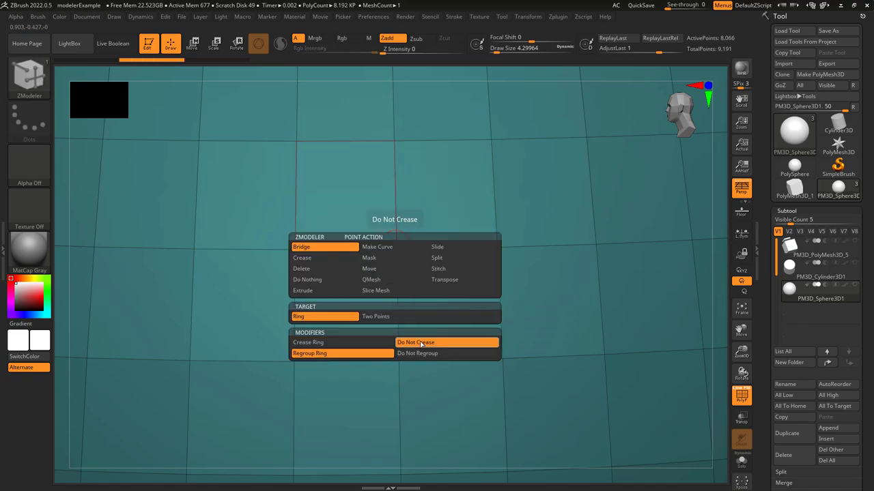
{"action": "left_click", "coordinate": [396, 249]}
{"action": "key", "text": "ctrl+z"}
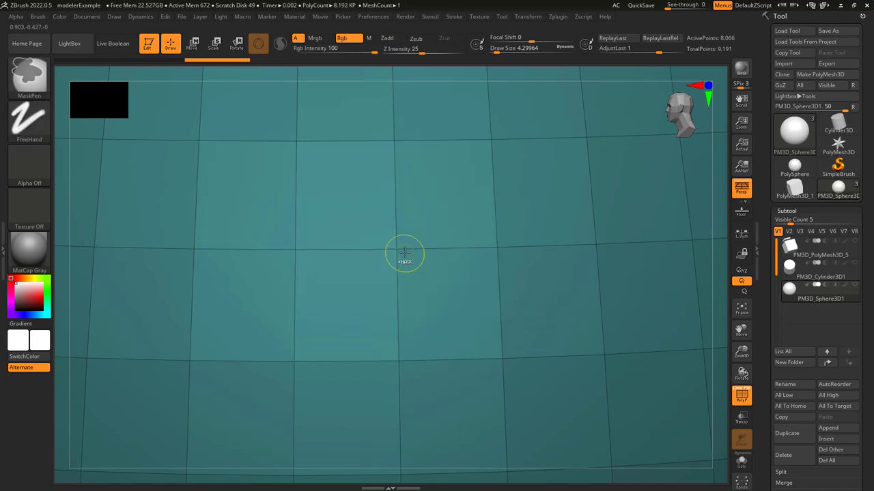
Set the ring bridge to Do Not Regroup and bridge a ring around the same point
{"action": "key", "text": "space"}
{"action": "left_click", "coordinate": [421, 359]}
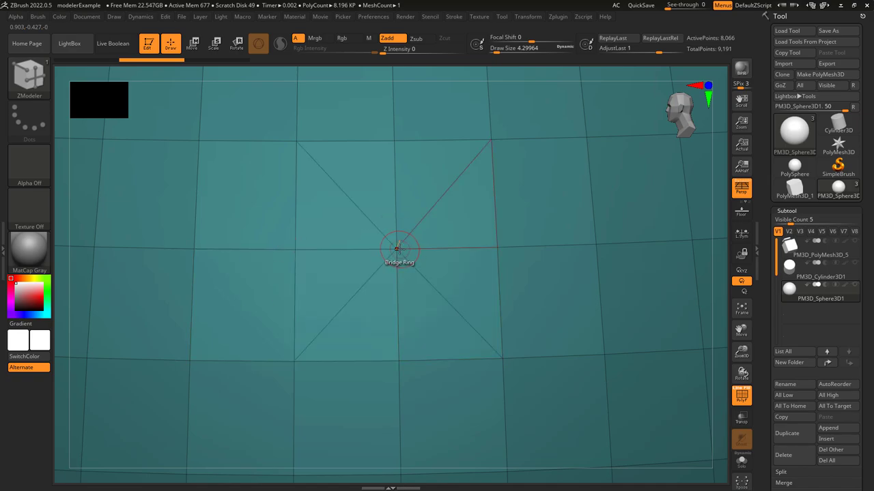
{"action": "left_click_drag", "start_coordinate": [402, 250], "coordinate": [400, 249]}
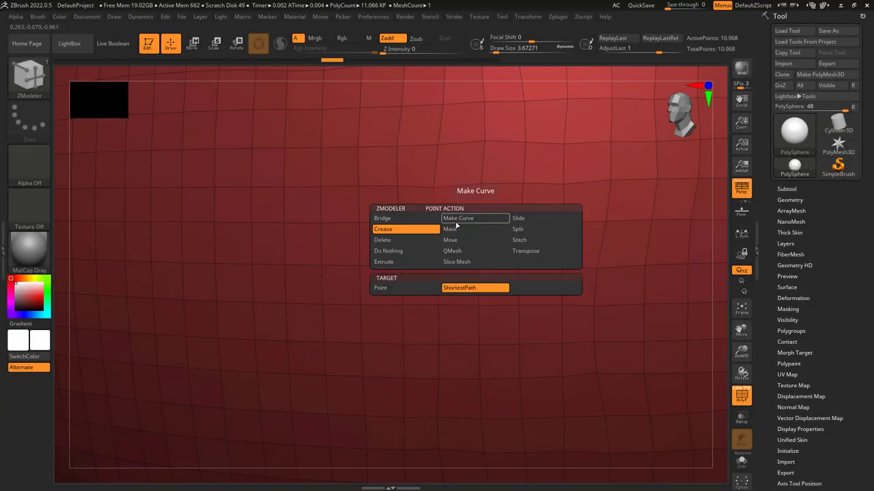
Set the Crease point action's target to Point and crease points on the dynamically subdivided box
{"action": "left_click", "coordinate": [395, 288]}
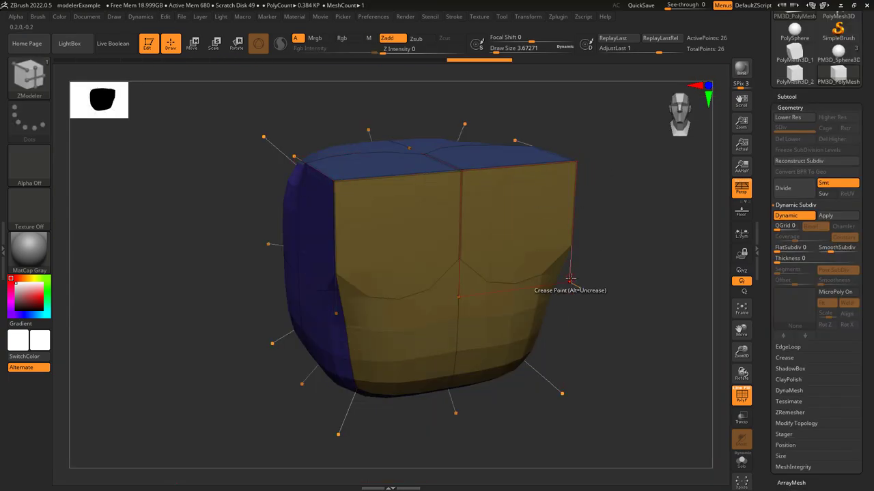
{"action": "left_click", "coordinate": [407, 423]}
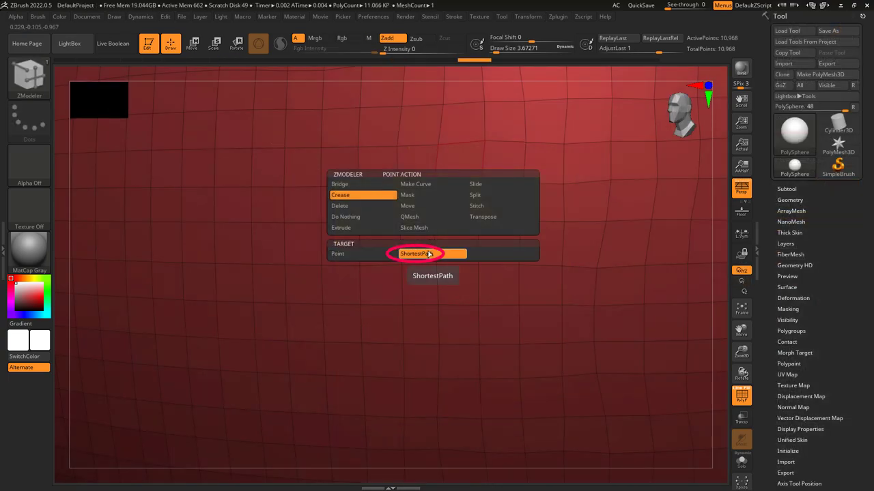
Try a ShortestPath crease through separate points on the red sphere, and undo it
{"action": "left_click", "coordinate": [485, 183]}
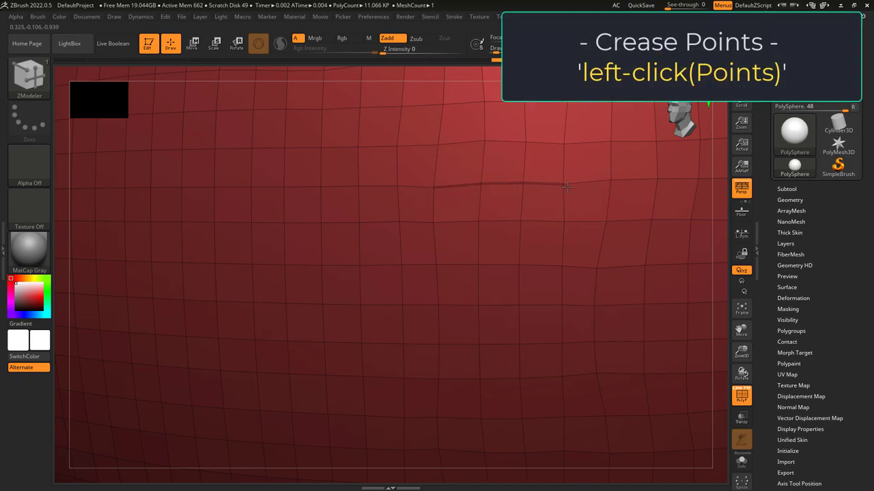
{"action": "left_click", "coordinate": [646, 340]}
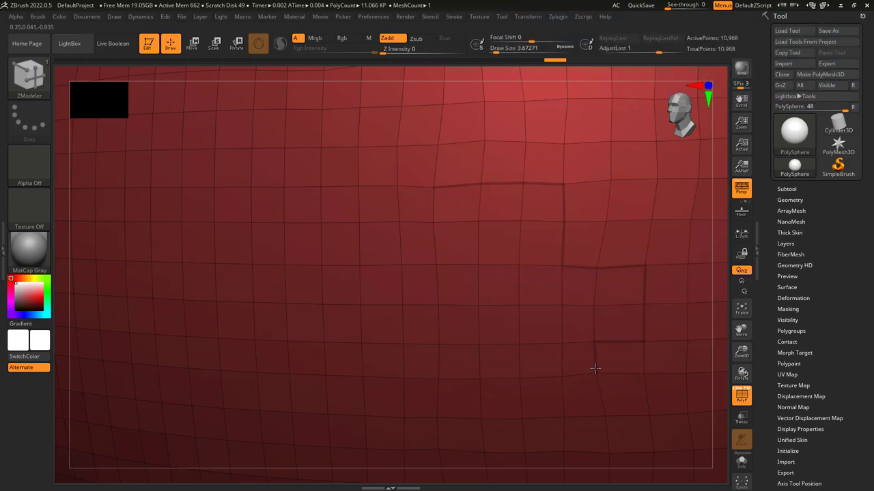
{"action": "key", "text": "ctrl+z"}
{"action": "key", "text": "ctrl+z"}
Draw a continuous ShortestPath crease across points of the red sphere
{"action": "left_click_drag", "start_coordinate": [421, 186], "coordinate": [230, 244]}
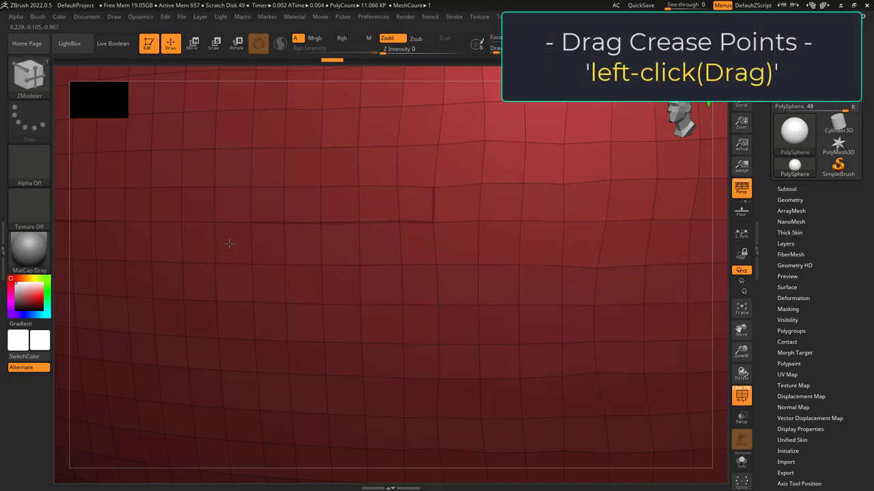
{"action": "left_click_drag", "start_coordinate": [693, 268], "coordinate": [441, 50]}
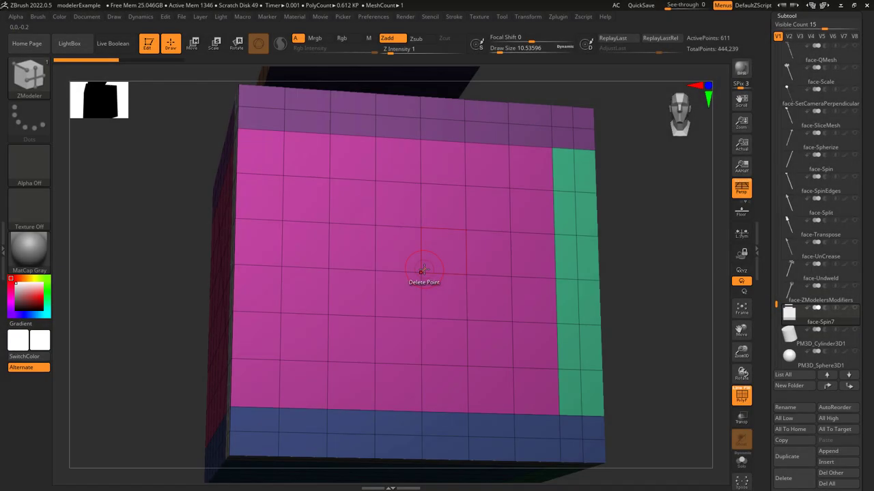
Choose the Delete point action and remove neighbouring points around the middle of the cube's pink face
{"action": "key", "text": "space"}
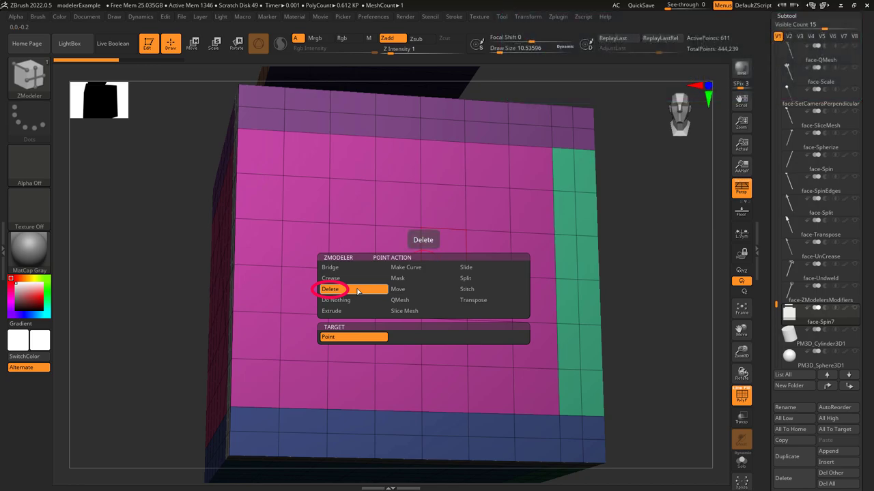
{"action": "left_click", "coordinate": [357, 292]}
{"action": "left_click", "coordinate": [375, 226]}
{"action": "left_click", "coordinate": [420, 229]}
{"action": "left_click", "coordinate": [466, 233]}
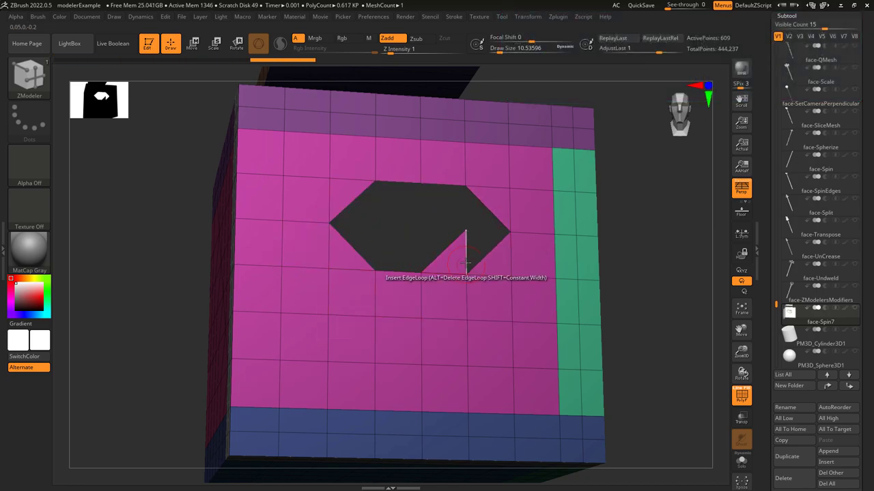
{"action": "left_click", "coordinate": [466, 274]}
{"action": "left_click", "coordinate": [466, 321]}
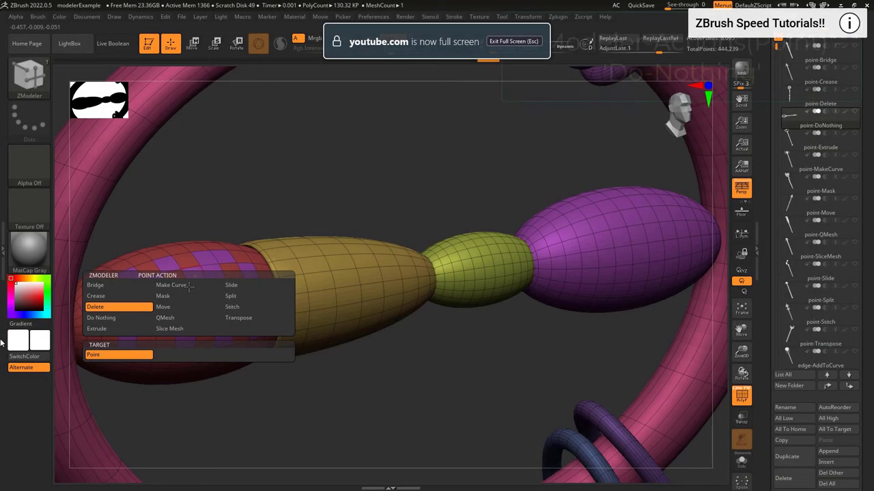
Try Do Nothing as the point action on the red and purple checkered form, and return to Delete
{"action": "left_click", "coordinate": [127, 319]}
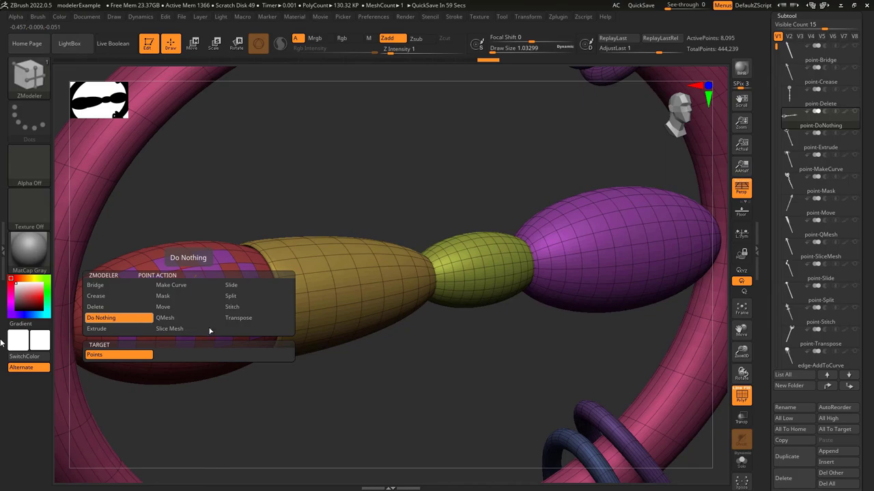
{"action": "right_click_drag", "start_coordinate": [204, 300], "coordinate": [430, 280], "text": "alt"}
{"action": "key", "text": "space"}
{"action": "left_click", "coordinate": [311, 232]}
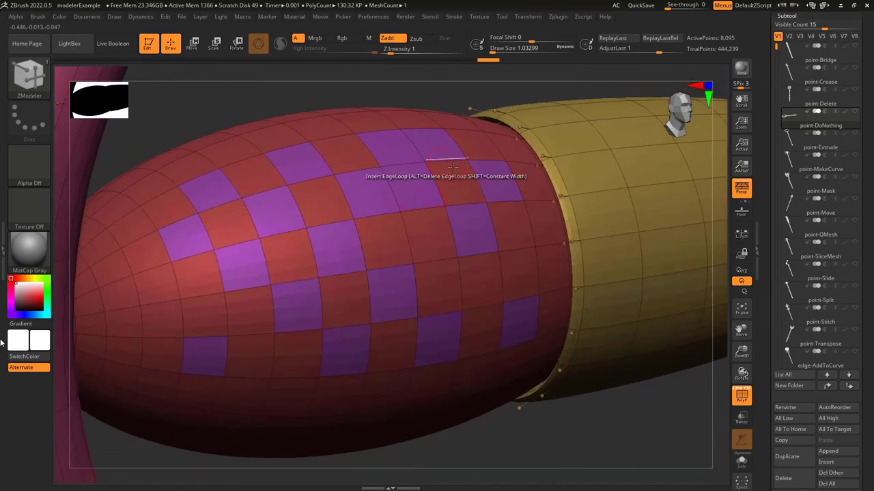
Assign upper purple polygons of the checkered form to the red polygroup and set the draw size to 1
{"action": "key", "text": "space"}
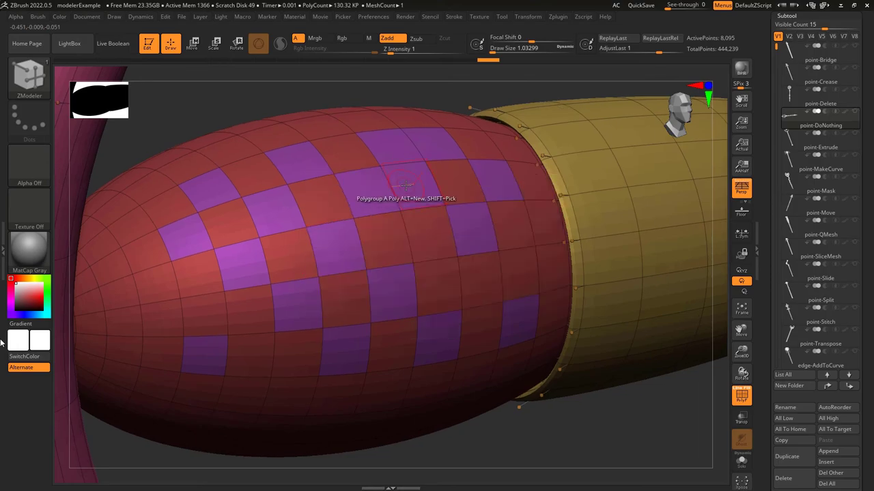
{"action": "key", "text": "space"}
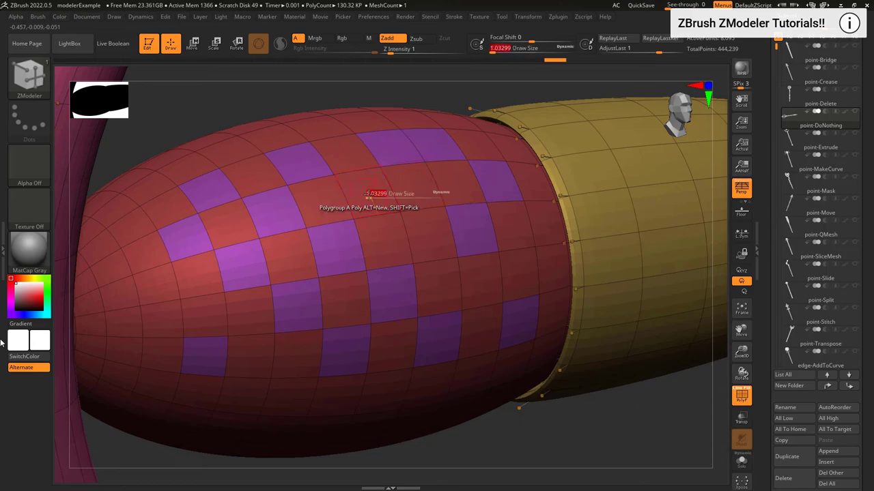
{"action": "left_click_drag", "start_coordinate": [369, 194], "coordinate": [346, 196]}
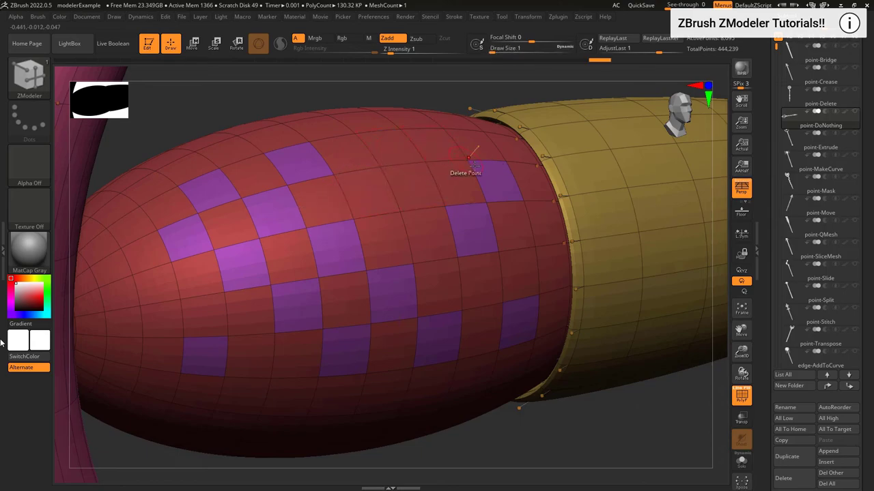
Assign more purple polygons toward the lower part of the form to the red polygroup, undoing accidental point deletions
{"action": "left_click", "coordinate": [459, 257]}
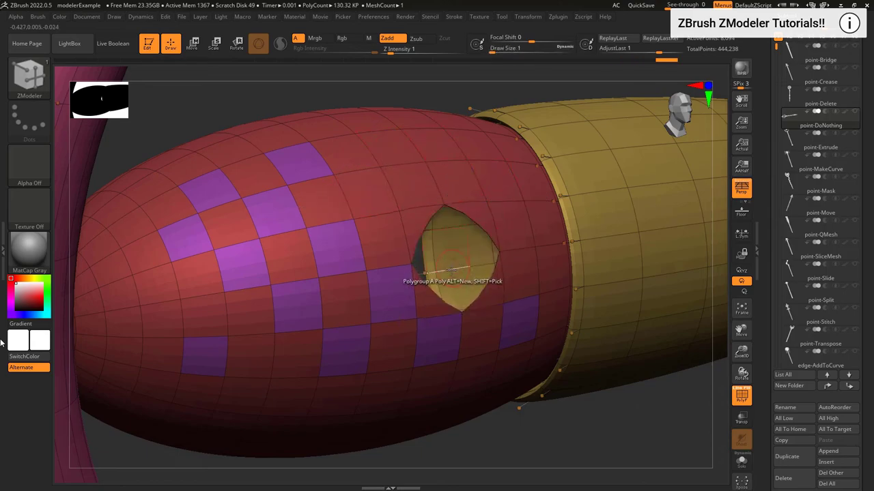
{"action": "key", "text": "ctrl+z"}
{"action": "left_click", "coordinate": [418, 319]}
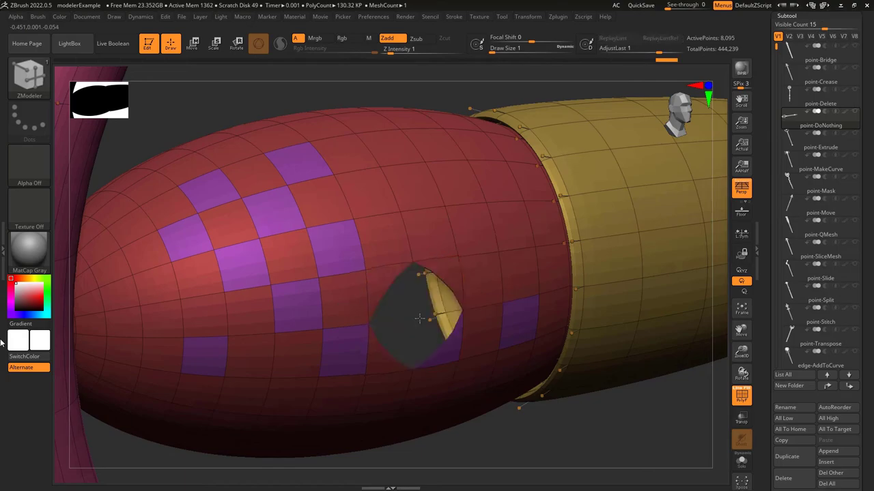
{"action": "key", "text": "ctrl+z"}
{"action": "left_click", "coordinate": [436, 333]}
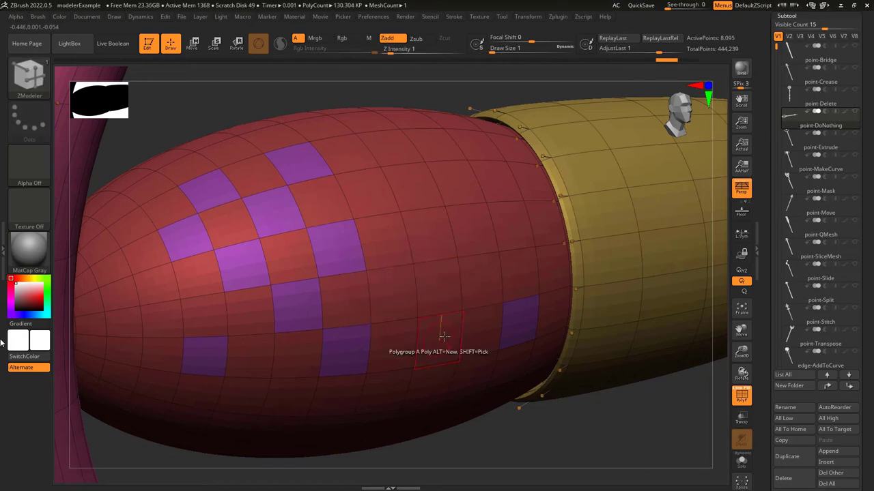
Assign the purple polygons in the form's middle and lower area to the red polygroup, undoing a stray edit
{"action": "left_click", "coordinate": [372, 325]}
{"action": "key", "text": "ctrl+z"}
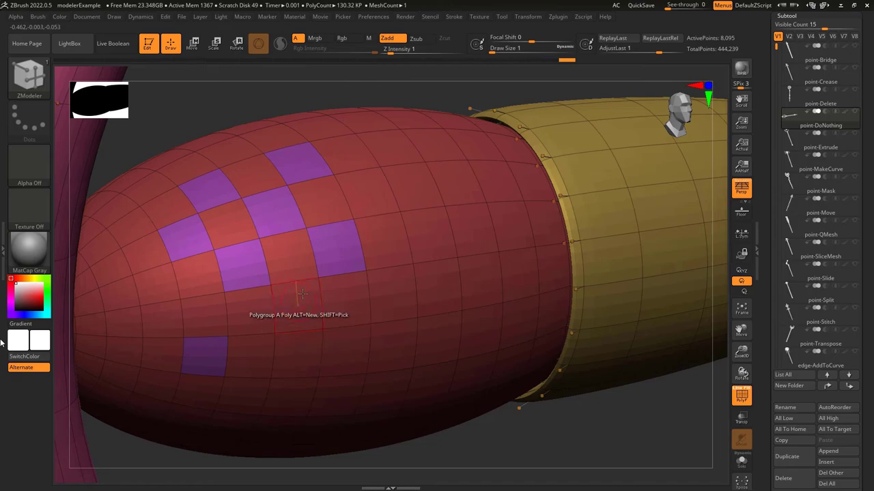
{"action": "left_click", "coordinate": [301, 229]}
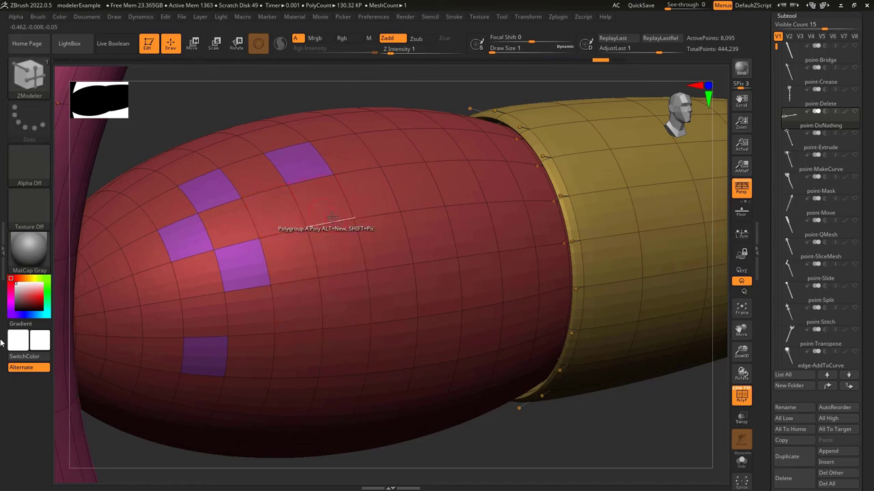
Set the point action to Do Nothing and assign the form's remaining purple polygons to the red polygroup
{"action": "key", "text": "space"}
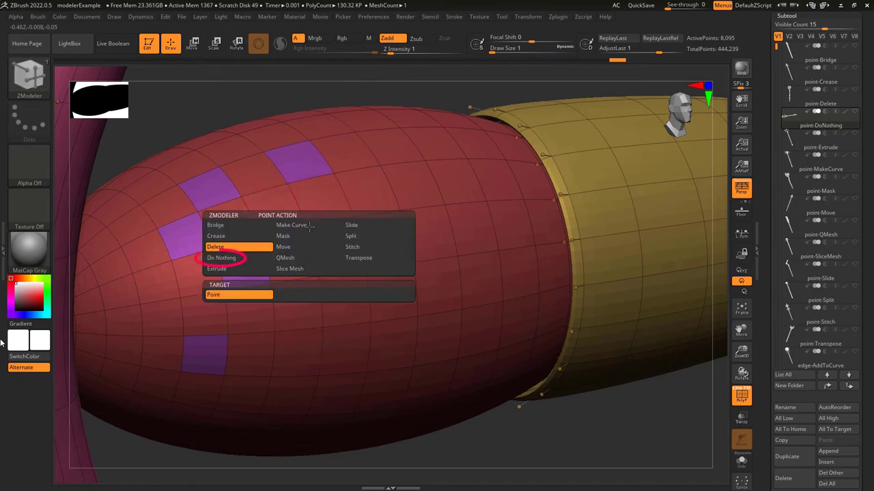
{"action": "left_click", "coordinate": [244, 258]}
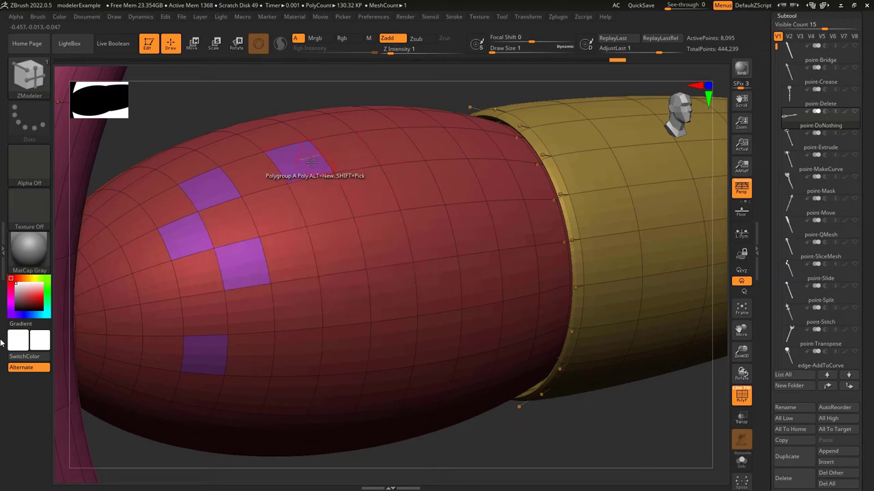
{"action": "left_click", "coordinate": [198, 219]}
{"action": "left_click", "coordinate": [242, 261]}
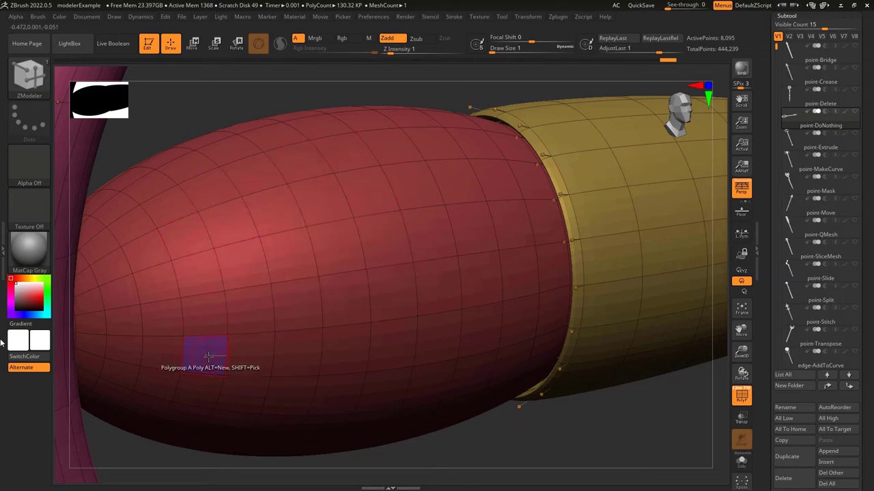
{"action": "key", "text": "space"}
{"action": "left_click", "coordinate": [242, 270]}
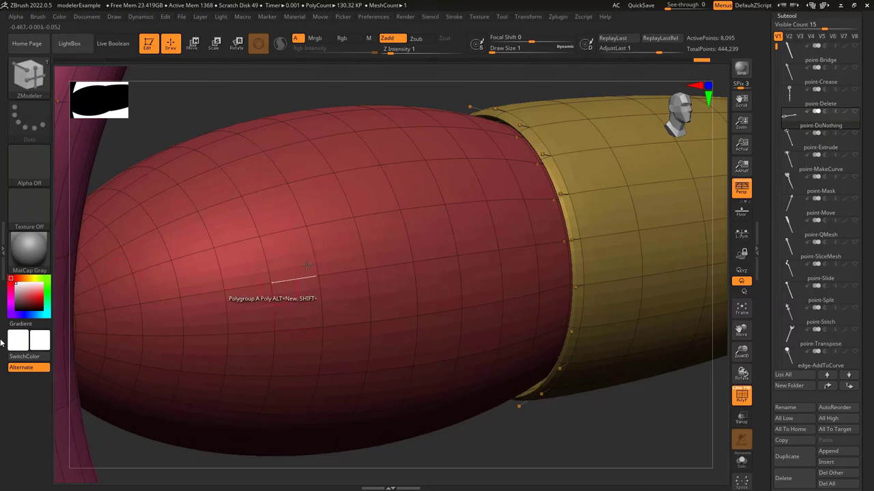
Choose the Extrude point action and pull several points of the cube's yellow face out into separate protruding shapes
{"action": "key", "text": "space"}
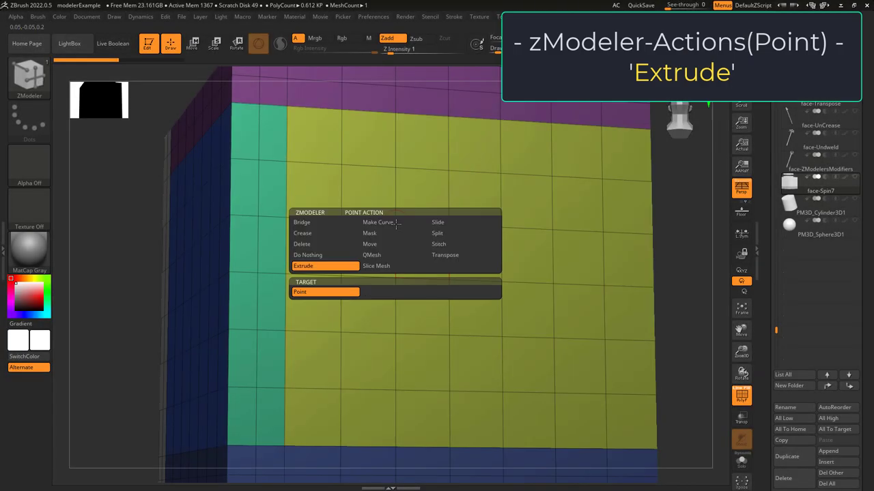
{"action": "left_click", "coordinate": [325, 266]}
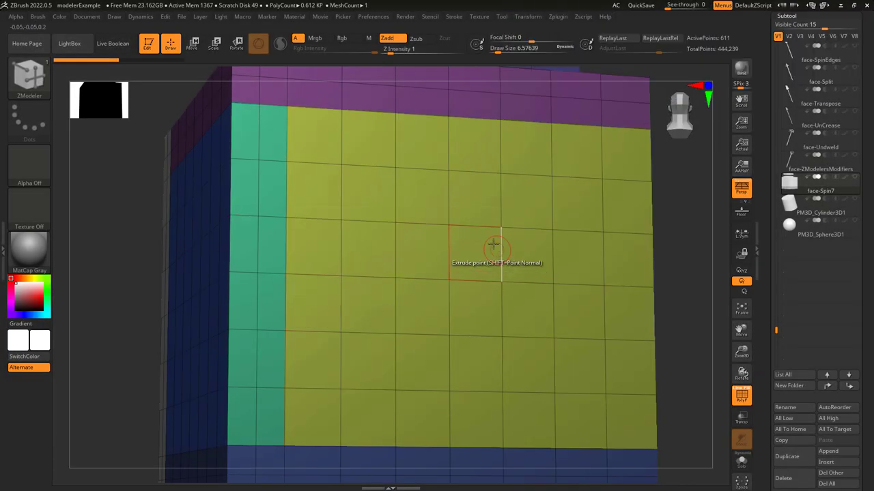
{"action": "left_click_drag", "start_coordinate": [494, 244], "coordinate": [687, 181]}
{"action": "left_click_drag", "start_coordinate": [480, 304], "coordinate": [624, 243]}
{"action": "left_click_drag", "start_coordinate": [370, 189], "coordinate": [505, 143]}
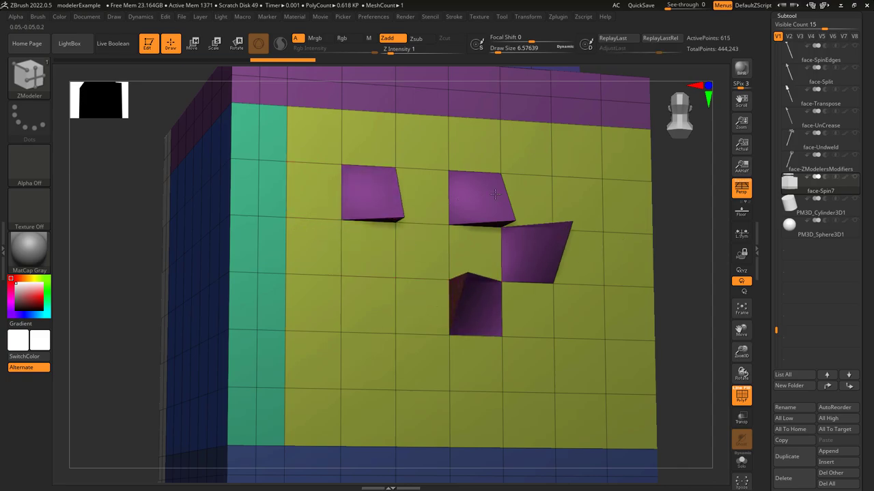
{"action": "left_click_drag", "start_coordinate": [429, 243], "coordinate": [566, 195]}
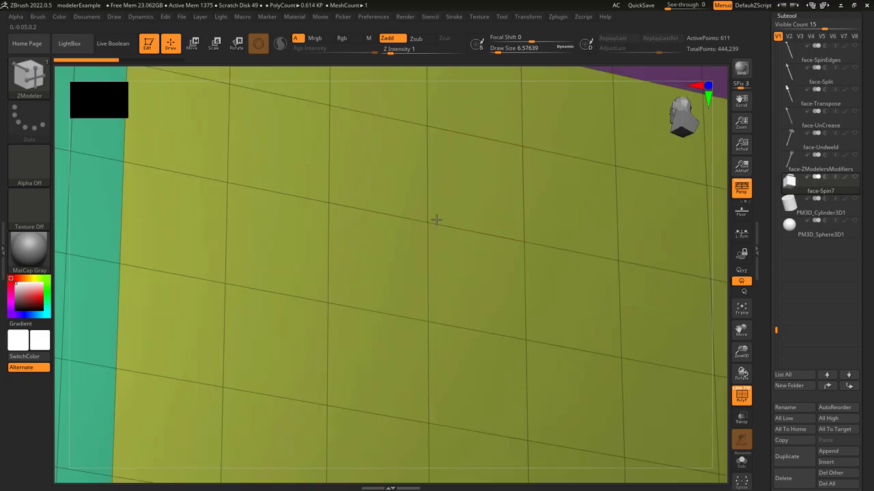
Pull a point near the middle of the yellow face outward, undo it, and pull the same point in another direction
{"action": "left_click_drag", "start_coordinate": [436, 220], "coordinate": [606, 170], "text": "ctrl"}
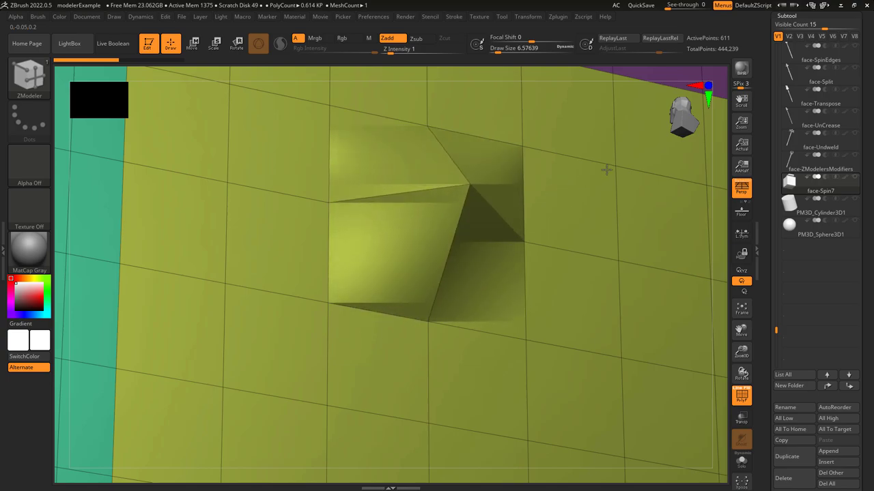
{"action": "key", "text": "ctrl+z"}
{"action": "left_click_drag", "start_coordinate": [436, 222], "coordinate": [625, 266], "text": "alt"}
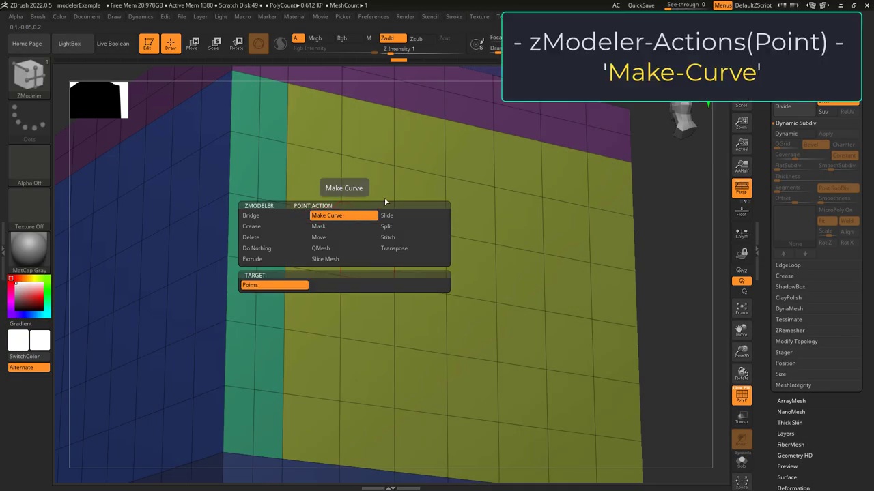
With the Make Curve point action, draw two separate stepped curves along the points of the yellow face, ending each one
{"action": "left_click", "coordinate": [496, 243]}
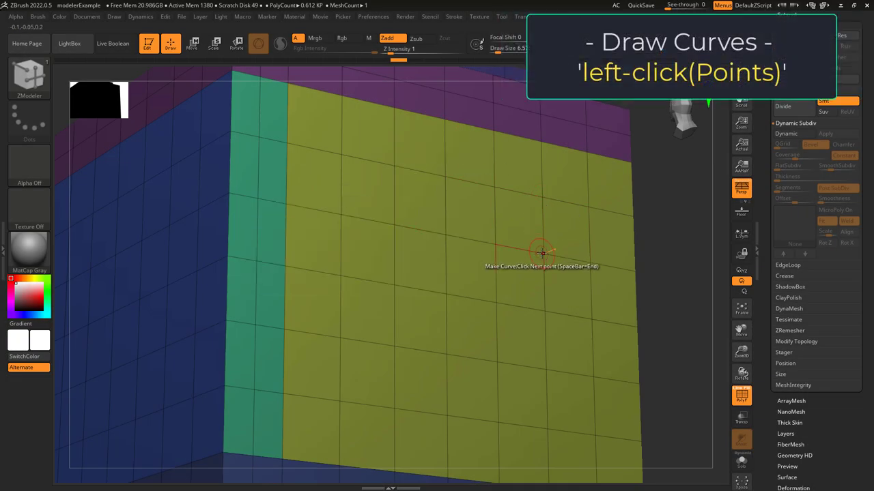
{"action": "key", "text": "space"}
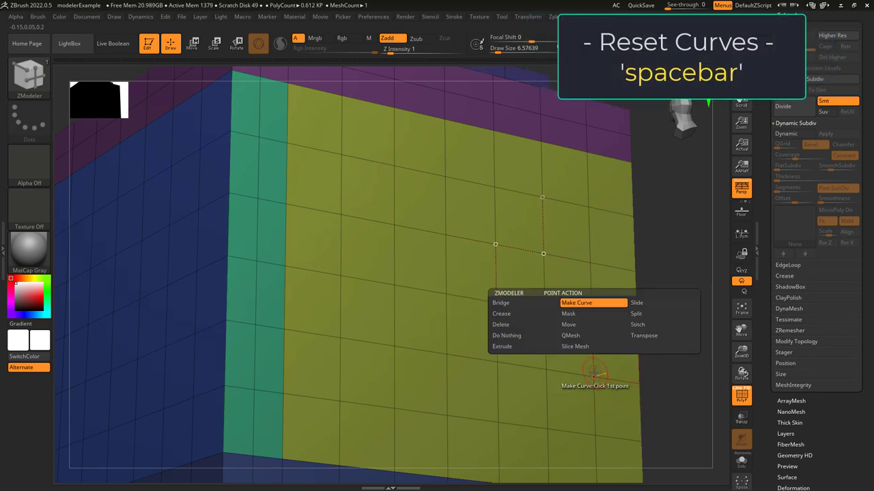
{"action": "left_click", "coordinate": [445, 121]}
{"action": "left_click", "coordinate": [445, 177]}
{"action": "left_click", "coordinate": [446, 235]}
{"action": "left_click", "coordinate": [394, 226]}
{"action": "left_click", "coordinate": [395, 285]}
{"action": "left_click", "coordinate": [395, 347]}
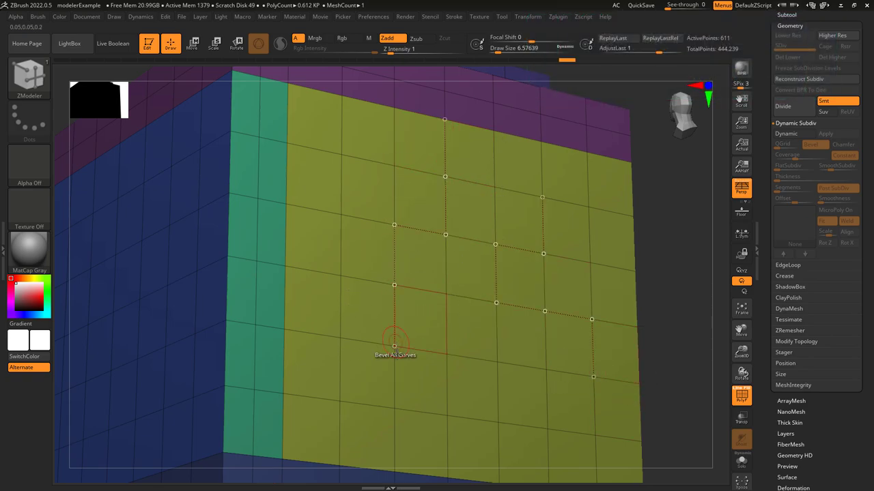
{"action": "key", "text": "space"}
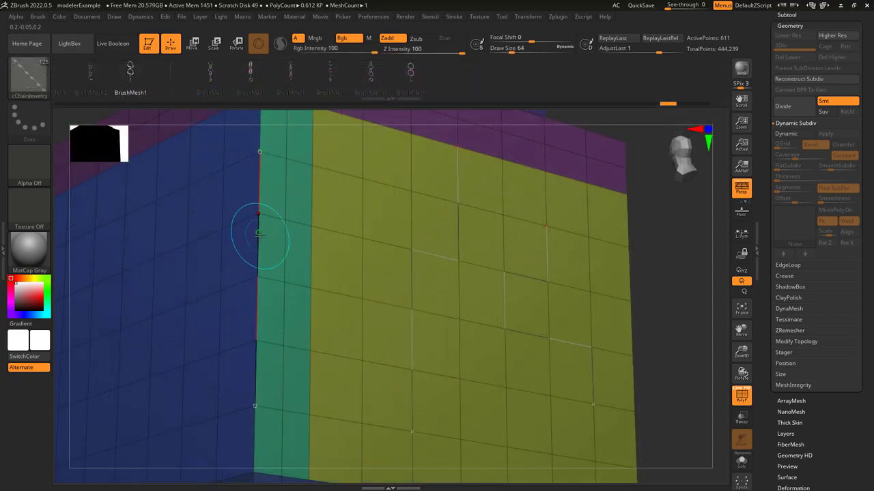
Try the chain jewelry, CurveTube and tails curve brushes on the curves drawn on the cube
{"action": "left_click", "coordinate": [258, 234]}
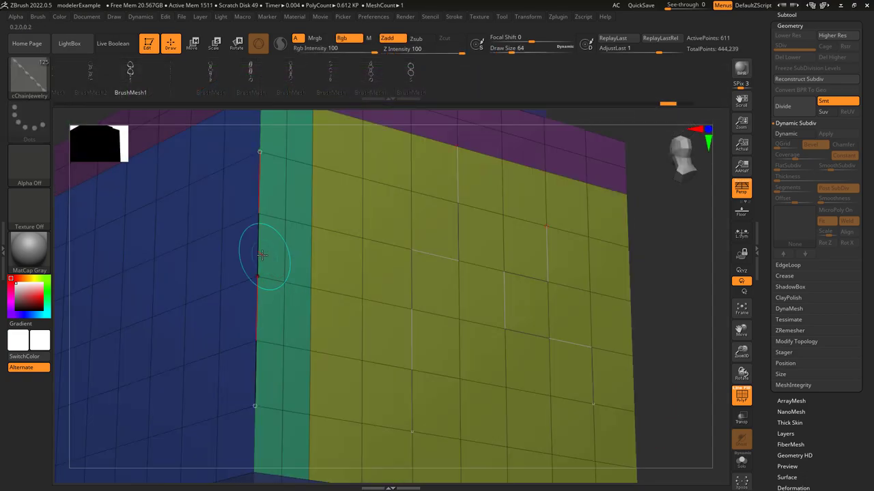
{"action": "left_click", "coordinate": [254, 249]}
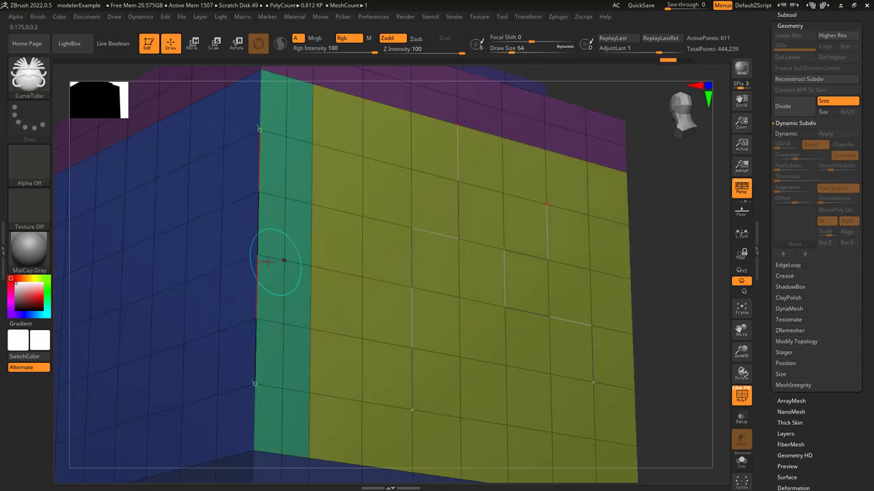
{"action": "left_click", "coordinate": [266, 260]}
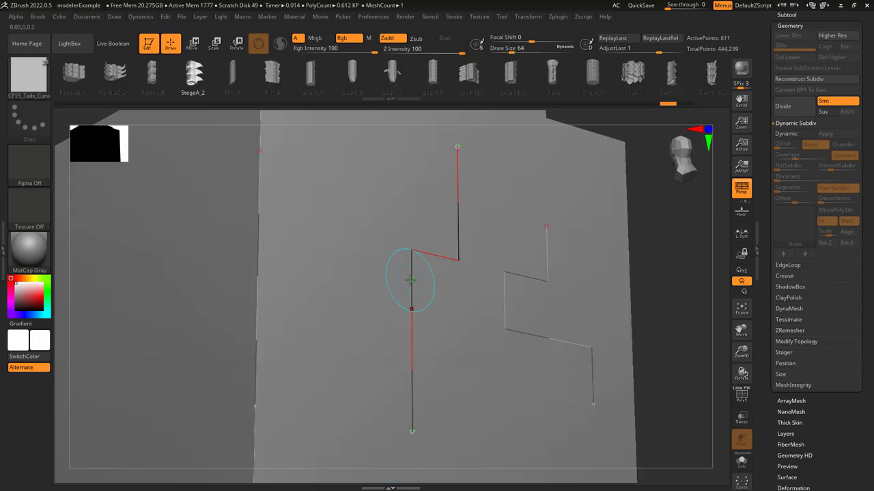
{"action": "left_click", "coordinate": [410, 279]}
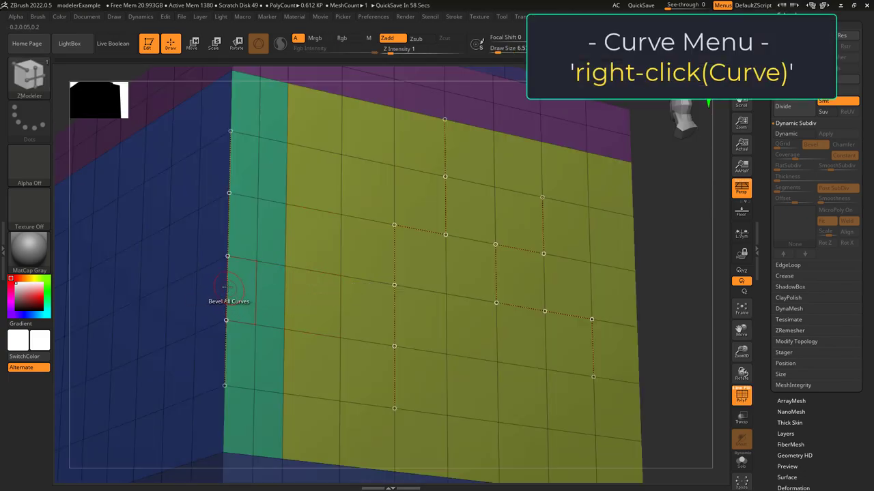
Open the curve actions on the cube's edge curve and try Do Nothing on the drawn curves
{"action": "right_click", "coordinate": [227, 287]}
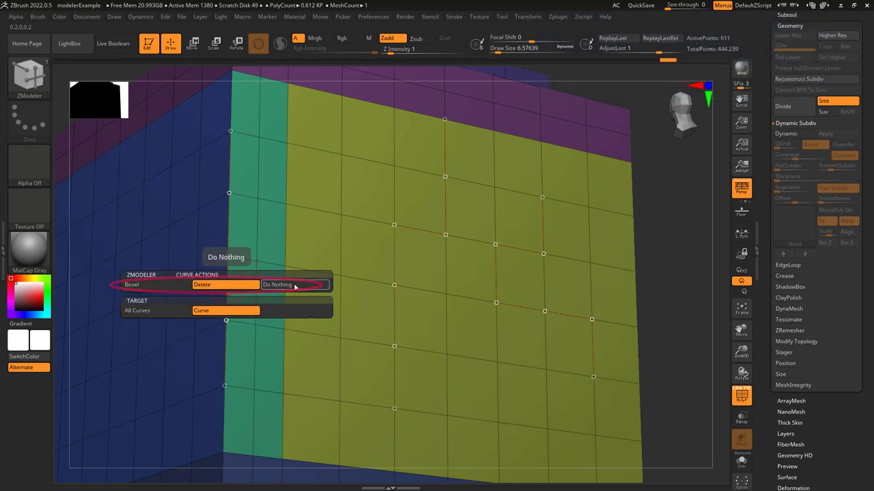
{"action": "left_click", "coordinate": [295, 286]}
{"action": "left_click", "coordinate": [224, 287]}
{"action": "left_click", "coordinate": [396, 249]}
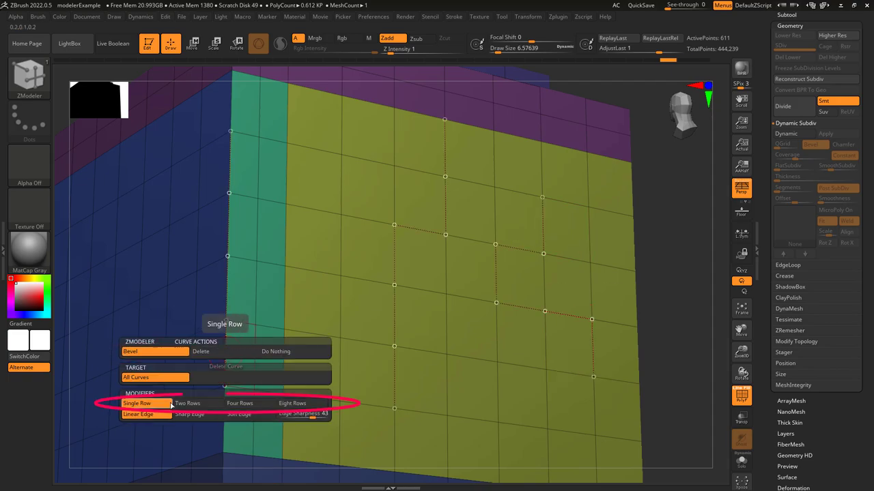
Try the Bevel curve action on all curves, repeat it with Two Rows, and undo the bevel
{"action": "left_click", "coordinate": [292, 403]}
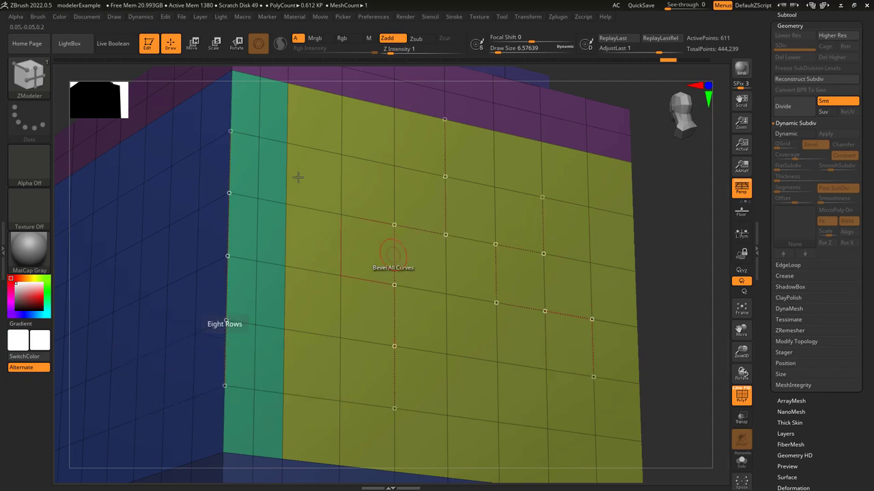
{"action": "left_click_drag", "start_coordinate": [229, 218], "coordinate": [256, 228]}
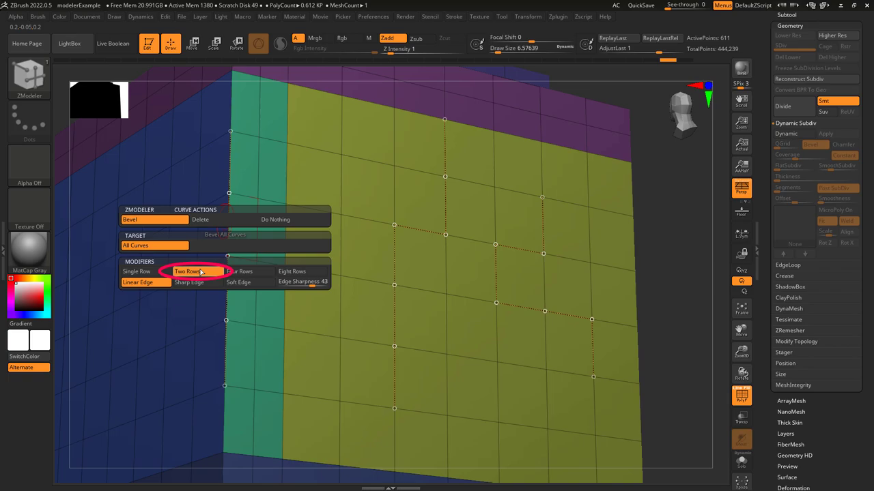
{"action": "left_click", "coordinate": [201, 271]}
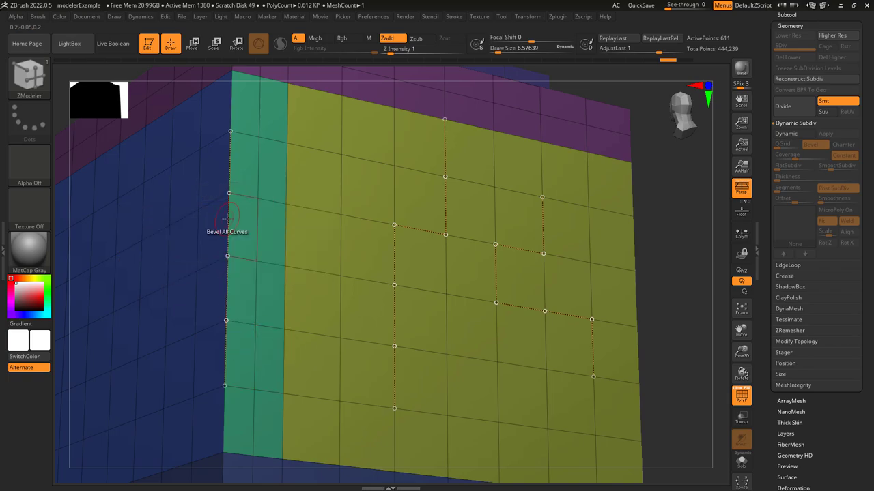
{"action": "mouse_move", "coordinate": [234, 230]}
{"action": "left_mouse_down"}
{"action": "mouse_move", "coordinate": [253, 229]}
{"action": "mouse_move", "coordinate": [236, 218]}
{"action": "left_mouse_up"}
{"action": "key", "text": "ctrl+z"}
Bevel all curves with Four Rows, and bevel them again with Eight Rows
{"action": "key", "text": "space"}
{"action": "left_click", "coordinate": [249, 281]}
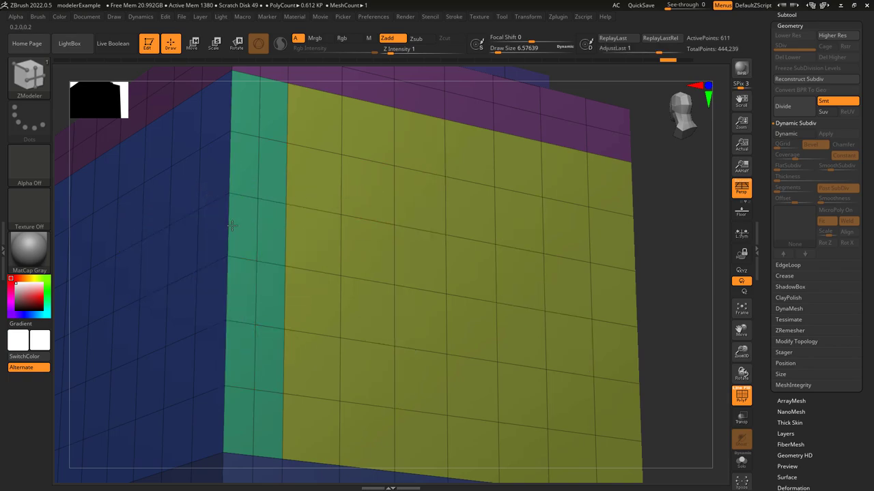
{"action": "mouse_move", "coordinate": [236, 218]}
{"action": "left_mouse_down"}
{"action": "mouse_move", "coordinate": [252, 224]}
{"action": "mouse_move", "coordinate": [240, 220]}
{"action": "left_mouse_up"}
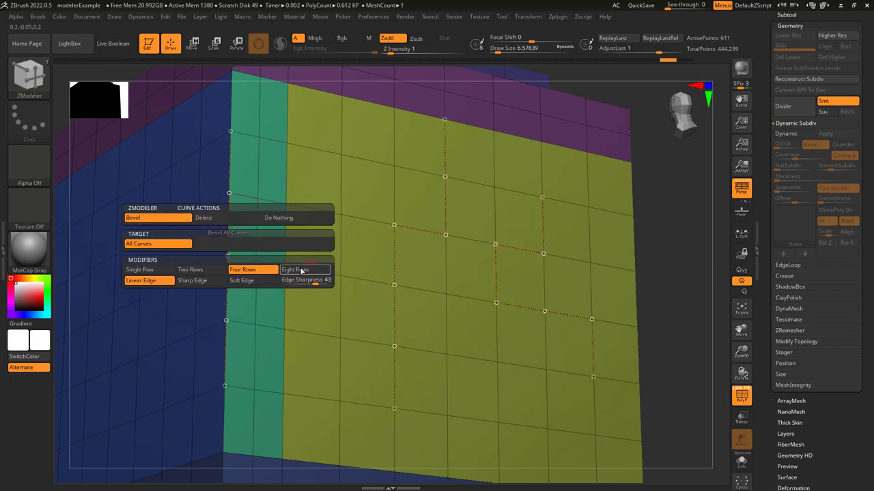
{"action": "left_click", "coordinate": [302, 270]}
{"action": "mouse_move", "coordinate": [240, 220]}
{"action": "left_mouse_down"}
{"action": "mouse_move", "coordinate": [284, 222]}
{"action": "mouse_move", "coordinate": [209, 223]}
{"action": "mouse_move", "coordinate": [291, 224]}
{"action": "left_mouse_up"}
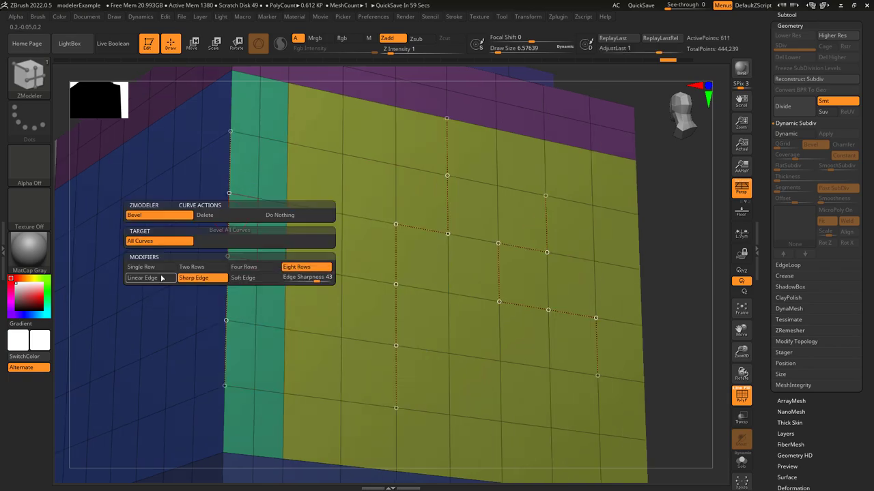
Bevel all curves with Linear Edge, repeat the bevel with Sharp Edge, and undo it
{"action": "left_click", "coordinate": [162, 278]}
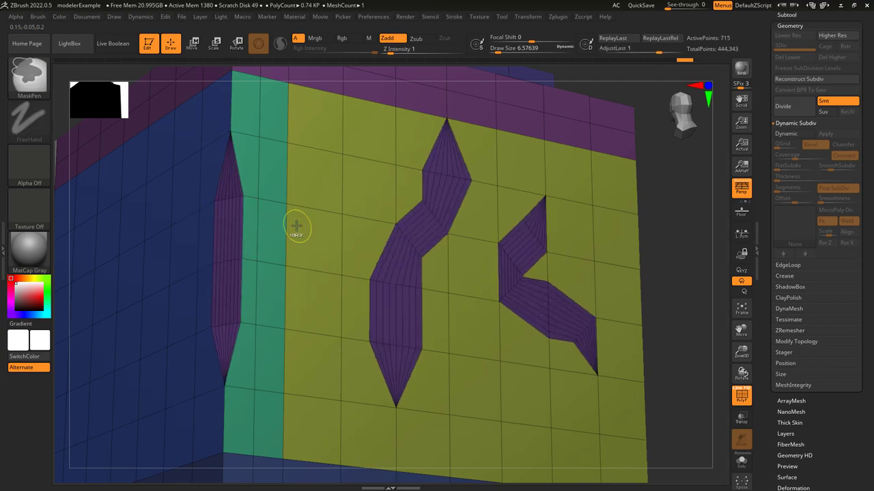
{"action": "left_click", "coordinate": [208, 281]}
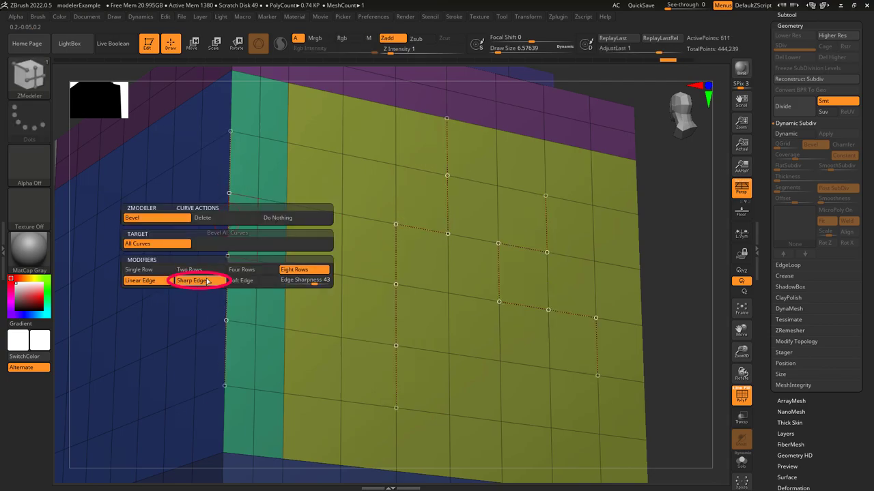
{"action": "left_click", "coordinate": [207, 281]}
{"action": "left_click_drag", "start_coordinate": [229, 232], "coordinate": [304, 230]}
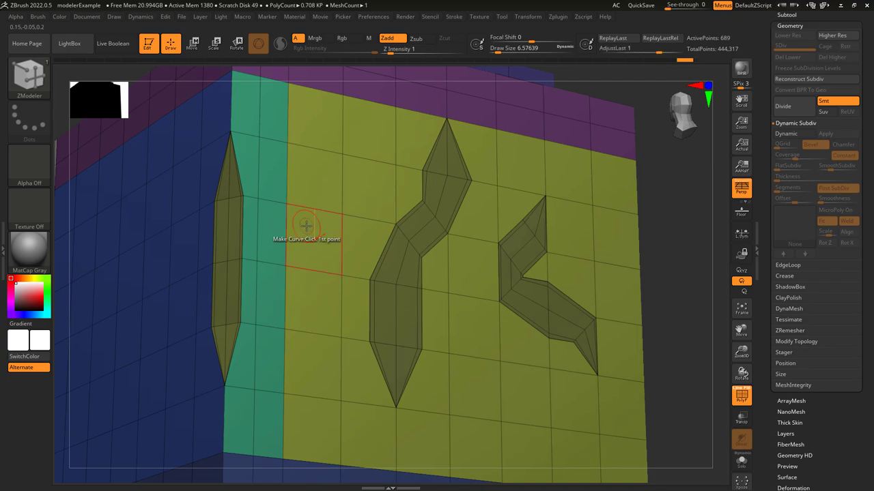
{"action": "key", "text": "ctrl+z"}
Bevel all curves with Soft Edge and undo the bevel
{"action": "key", "text": "space"}
{"action": "left_click", "coordinate": [250, 281]}
{"action": "left_click_drag", "start_coordinate": [225, 236], "coordinate": [290, 222]}
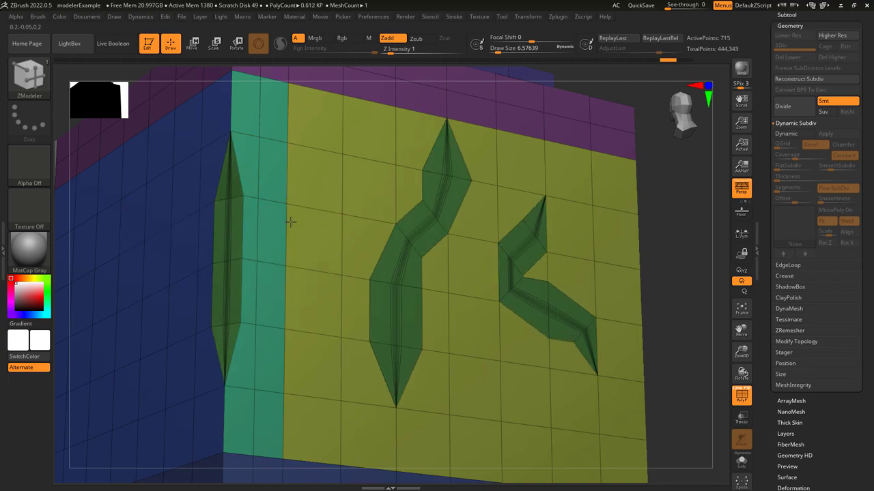
{"action": "key", "text": "ctrl+z"}
Increase the bevel's Edge Sharpness with Eight Rows and bevel all curves
{"action": "key", "text": "space"}
{"action": "left_click", "coordinate": [306, 279]}
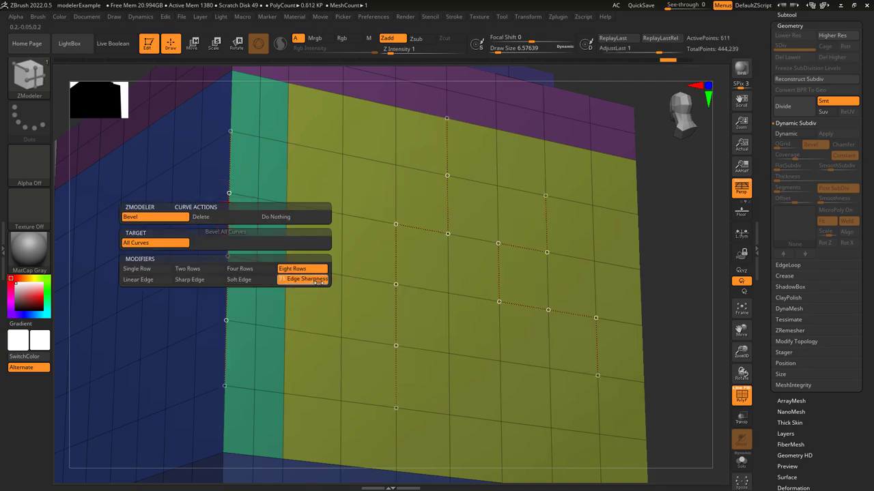
{"action": "left_click_drag", "start_coordinate": [260, 202], "coordinate": [281, 232]}
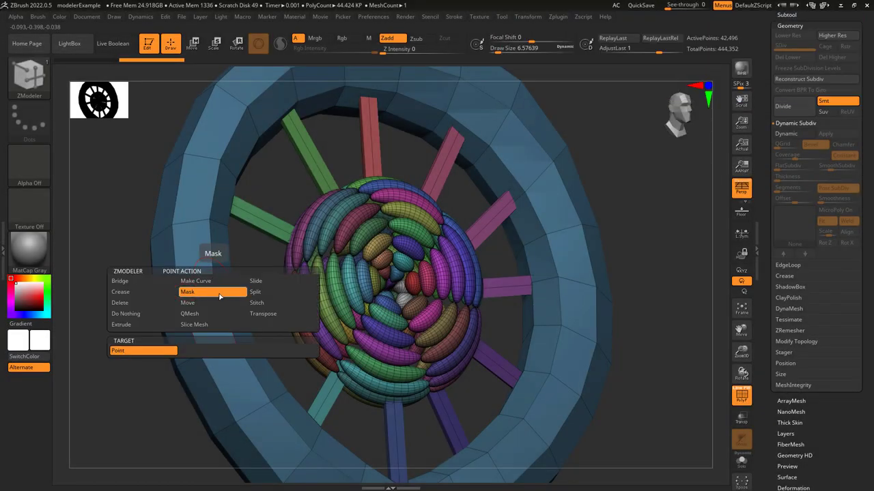
Set the point action to Mask, turn off the polyframe, and mask points along the near side of the wheel rim
{"action": "left_click", "coordinate": [213, 294]}
{"action": "key", "text": "shift+f"}
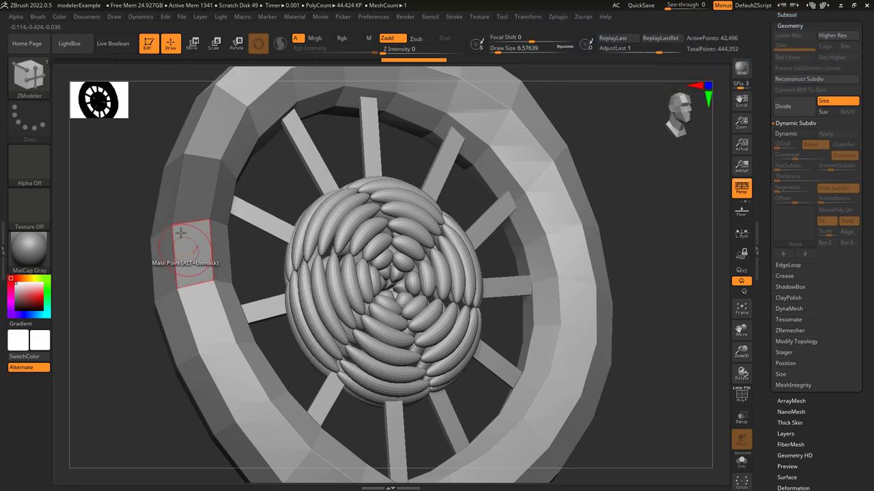
{"action": "left_click", "coordinate": [233, 345]}
{"action": "left_click", "coordinate": [204, 352]}
{"action": "left_click", "coordinate": [236, 418]}
{"action": "left_click", "coordinate": [270, 401]}
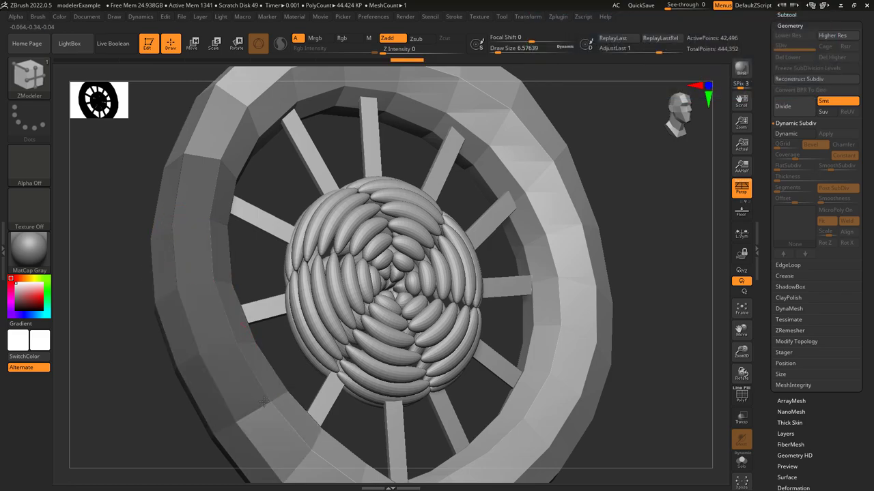
Mask points along the wheel rim's opposite side, and unmask rim points on both sides
{"action": "left_click", "coordinate": [548, 235]}
{"action": "left_click", "coordinate": [581, 227]}
{"action": "left_click_drag", "start_coordinate": [575, 233], "coordinate": [548, 442]}
{"action": "mouse_move", "coordinate": [552, 234]}
{"action": "left_mouse_down", "text": "alt"}
{"action": "mouse_move", "coordinate": [579, 287]}
{"action": "mouse_move", "coordinate": [577, 391]}
{"action": "mouse_move", "coordinate": [550, 445]}
{"action": "left_mouse_up", "text": "alt"}
{"action": "mouse_move", "coordinate": [236, 419]}
{"action": "left_mouse_down", "text": "alt"}
{"action": "mouse_move", "coordinate": [189, 293]}
{"action": "mouse_move", "coordinate": [187, 230]}
{"action": "left_mouse_up", "text": "alt"}
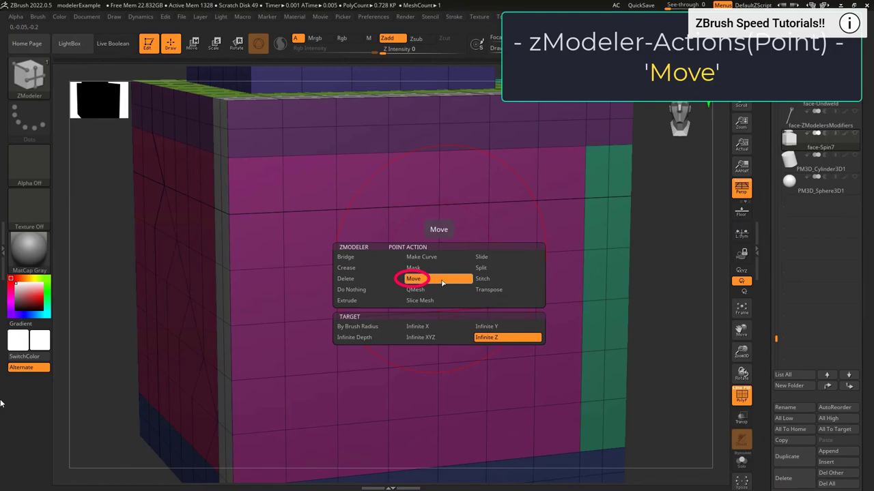
Set the point action to Move with the By Brush Radius target and shift groups of points on the pink face
{"action": "left_click_drag", "start_coordinate": [439, 259], "coordinate": [444, 227]}
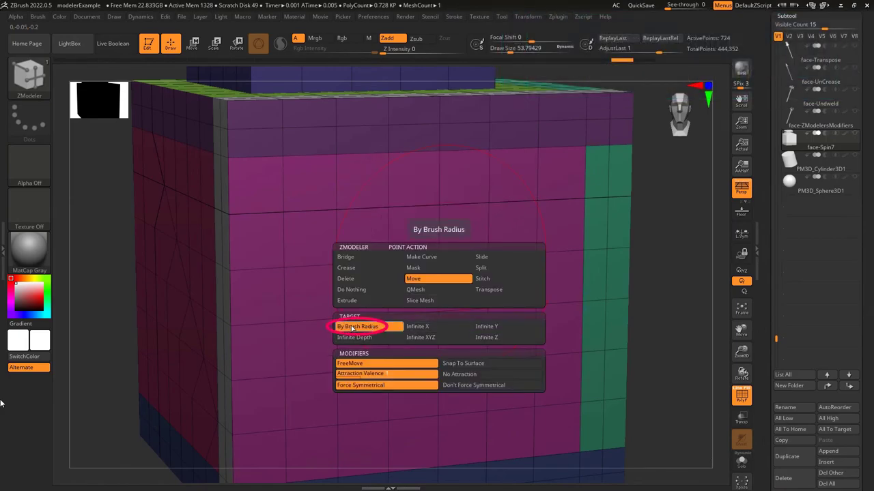
{"action": "left_click_drag", "start_coordinate": [337, 210], "coordinate": [335, 241]}
{"action": "key", "text": "ctrl+z"}
{"action": "left_click_drag", "start_coordinate": [542, 206], "coordinate": [521, 241]}
{"action": "left_click_drag", "start_coordinate": [587, 294], "coordinate": [497, 302]}
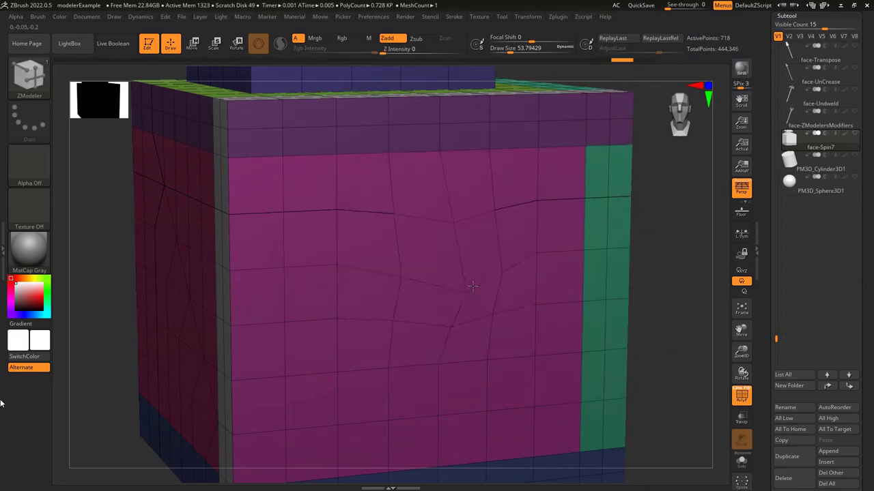
Move points of the pink face along a single axis, and pull face points forward or backward with the Inflate modifier
{"action": "left_click_drag", "start_coordinate": [437, 212], "coordinate": [429, 189], "text": "shift"}
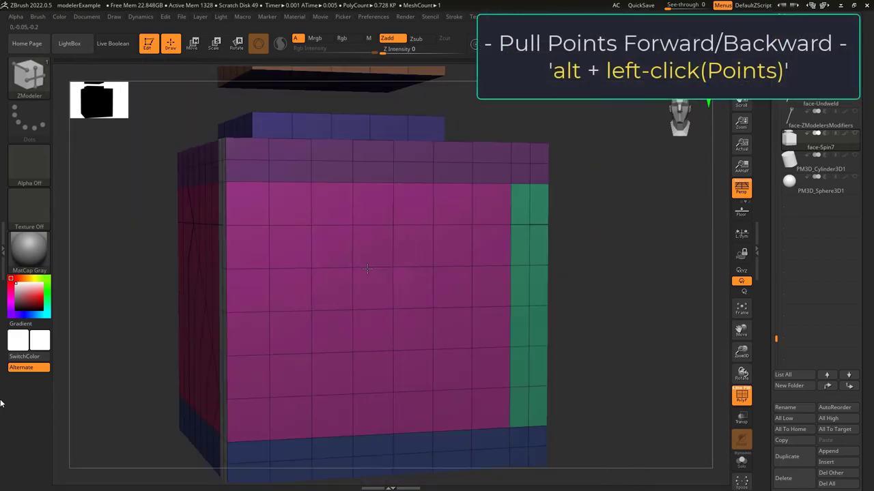
{"action": "left_click_drag", "start_coordinate": [389, 268], "coordinate": [542, 230], "text": "alt"}
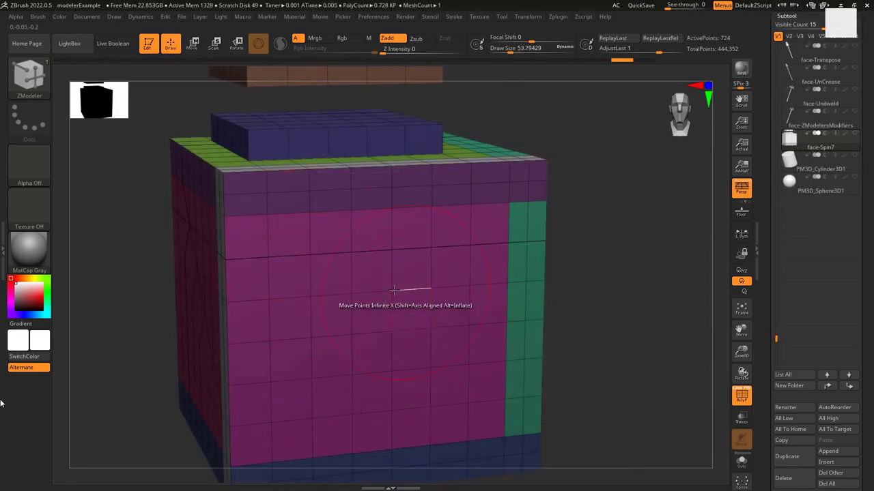
Move points on the pink face with the Infinite X target, repeat with Infinite Y, and undo the moves
{"action": "mouse_move", "coordinate": [379, 292]}
{"action": "left_mouse_down"}
{"action": "mouse_move", "coordinate": [417, 303]}
{"action": "mouse_move", "coordinate": [389, 296]}
{"action": "mouse_move", "coordinate": [398, 295]}
{"action": "mouse_move", "coordinate": [349, 331]}
{"action": "mouse_move", "coordinate": [396, 294]}
{"action": "left_mouse_up"}
{"action": "key", "text": "ctrl+z"}
{"action": "key", "text": "space"}
{"action": "left_click", "coordinate": [440, 358]}
{"action": "key", "text": "ctrl+z"}
{"action": "left_click_drag", "start_coordinate": [508, 255], "coordinate": [471, 260]}
{"action": "key", "text": "ctrl+z"}
Set the Move target to Infinite Depth and pull points on the raised blue block's top edge upward
{"action": "key", "text": "space"}
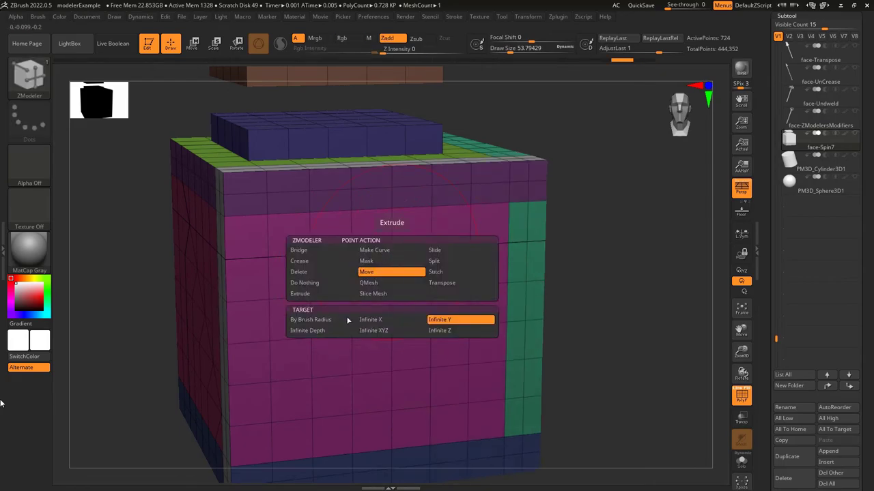
{"action": "left_click", "coordinate": [310, 319]}
{"action": "left_click", "coordinate": [309, 331]}
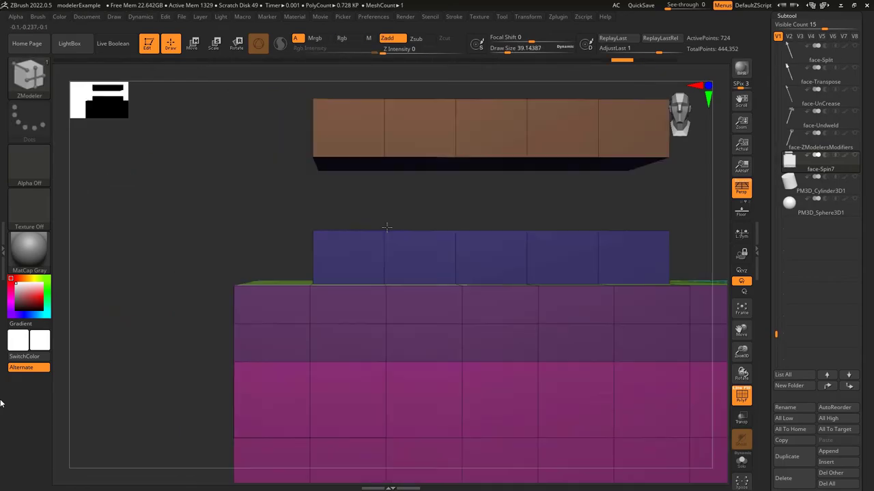
{"action": "left_click_drag", "start_coordinate": [386, 229], "coordinate": [365, 191]}
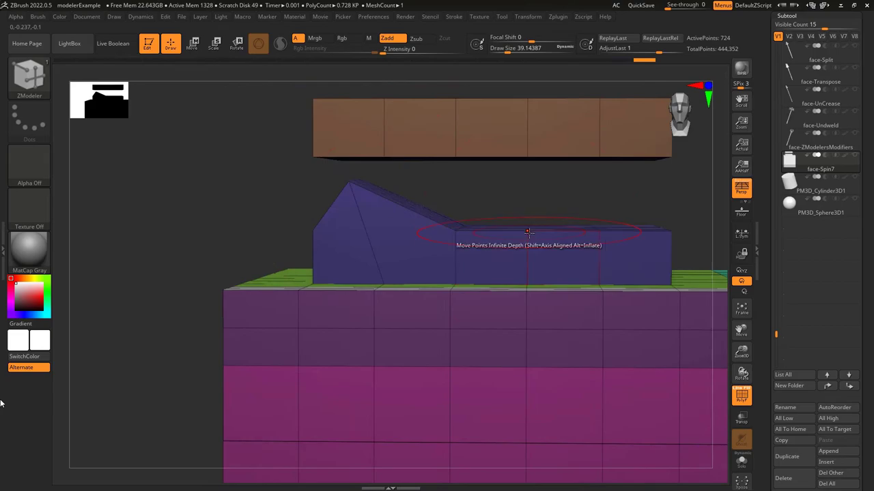
{"action": "left_click_drag", "start_coordinate": [468, 230], "coordinate": [608, 189]}
Set the Move target to Infinite XYZ and increase the draw size to about 104
{"action": "key", "text": "space"}
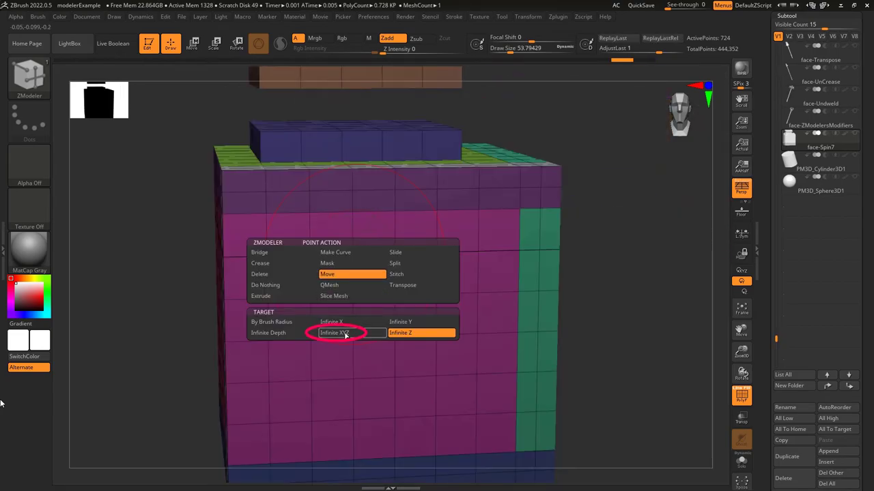
{"action": "left_click", "coordinate": [361, 333]}
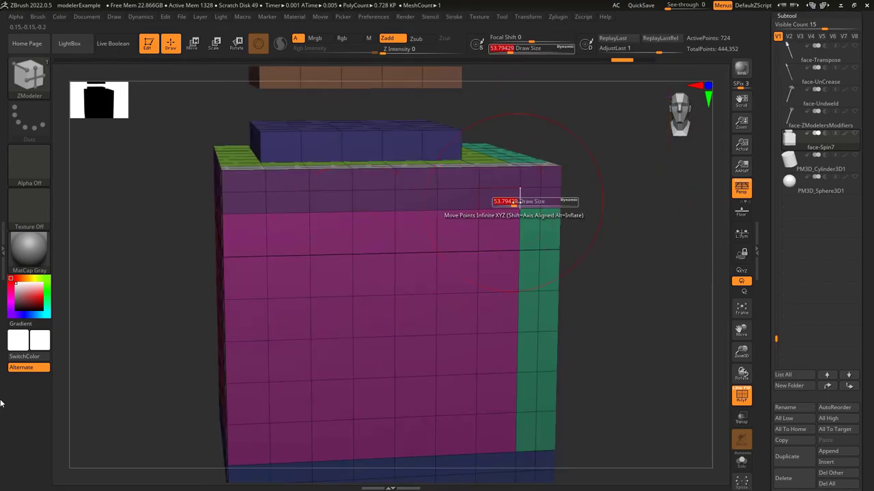
{"action": "left_click_drag", "start_coordinate": [502, 203], "coordinate": [432, 221]}
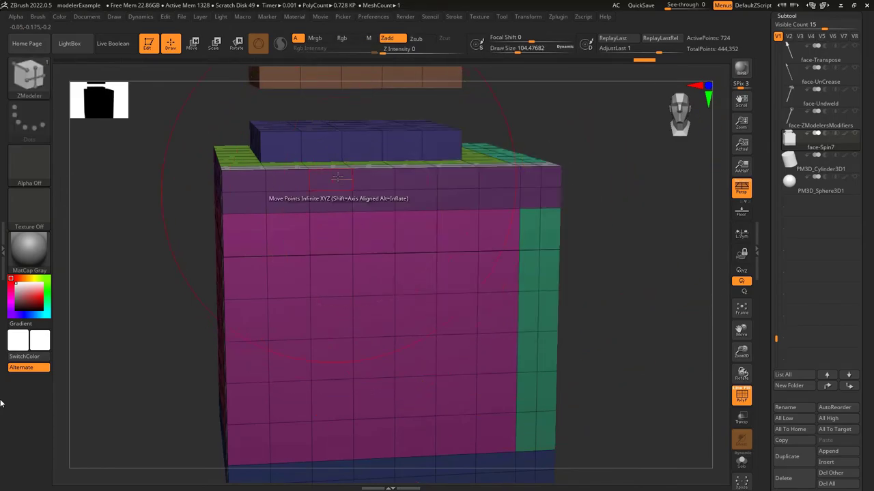
Set the Move target to Infinite Z and move points near the box's upper front edge
{"action": "key", "text": "space"}
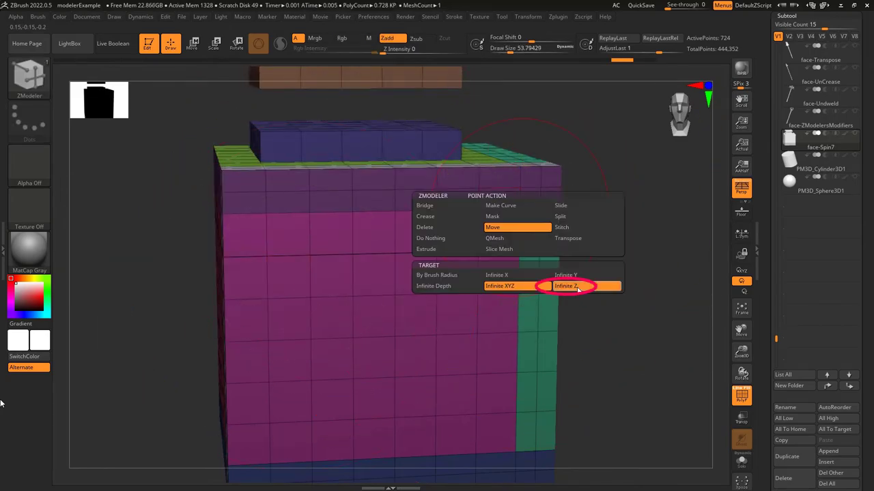
{"action": "left_click", "coordinate": [578, 289]}
{"action": "mouse_move", "coordinate": [542, 168]}
{"action": "left_mouse_down"}
{"action": "mouse_move", "coordinate": [567, 191]}
{"action": "mouse_move", "coordinate": [543, 168]}
{"action": "left_mouse_up"}
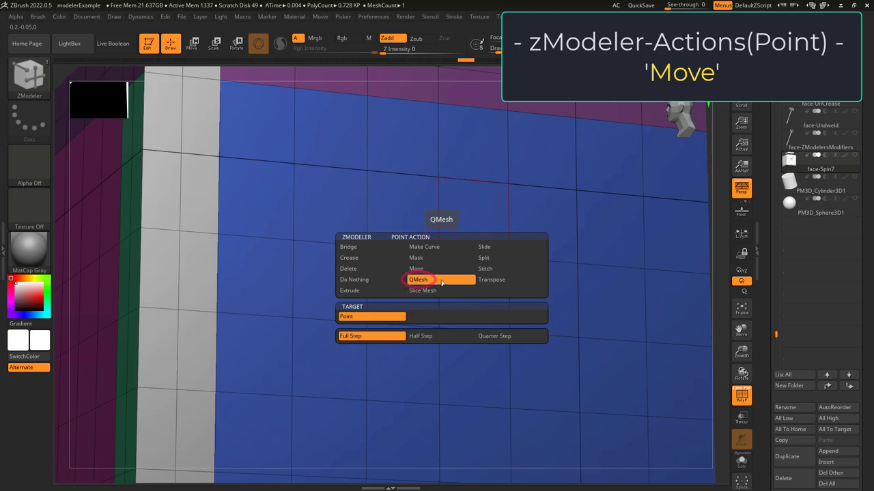
Set the point action to QMesh with Full Step, pull out several points on the blue face, and undo the pulls
{"action": "left_click", "coordinate": [442, 281]}
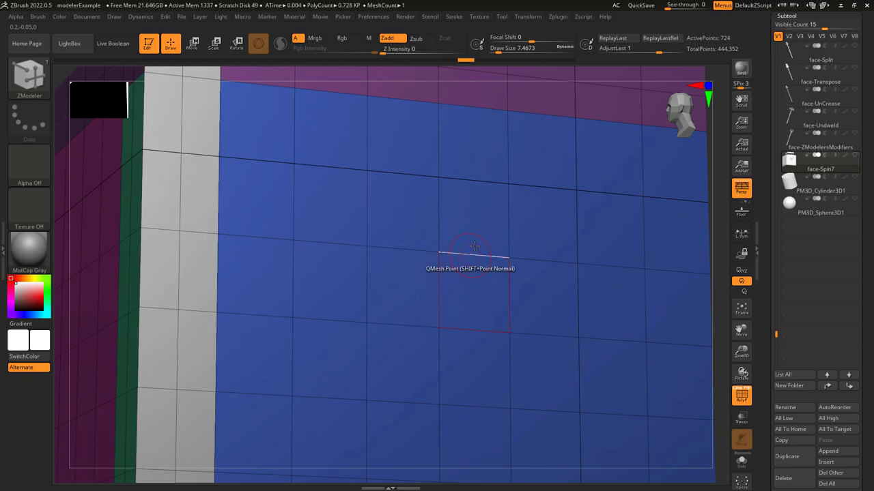
{"action": "left_click_drag", "start_coordinate": [450, 247], "coordinate": [567, 222]}
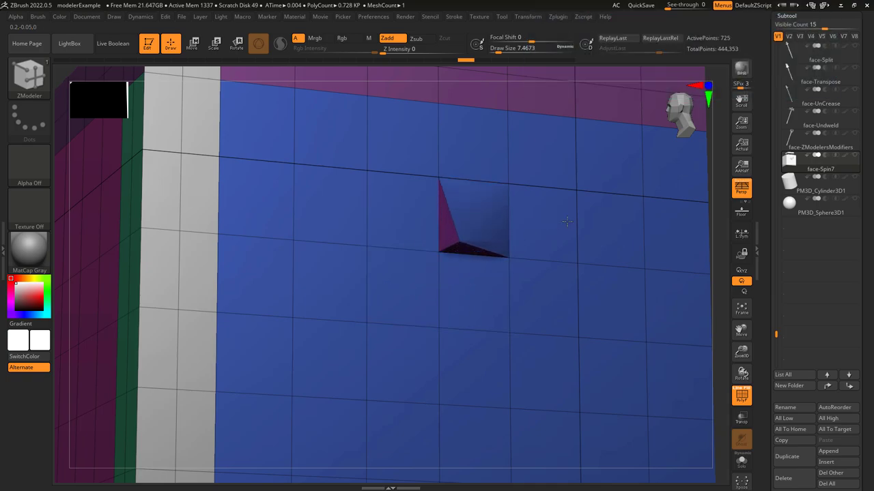
{"action": "left_click_drag", "start_coordinate": [450, 254], "coordinate": [521, 243]}
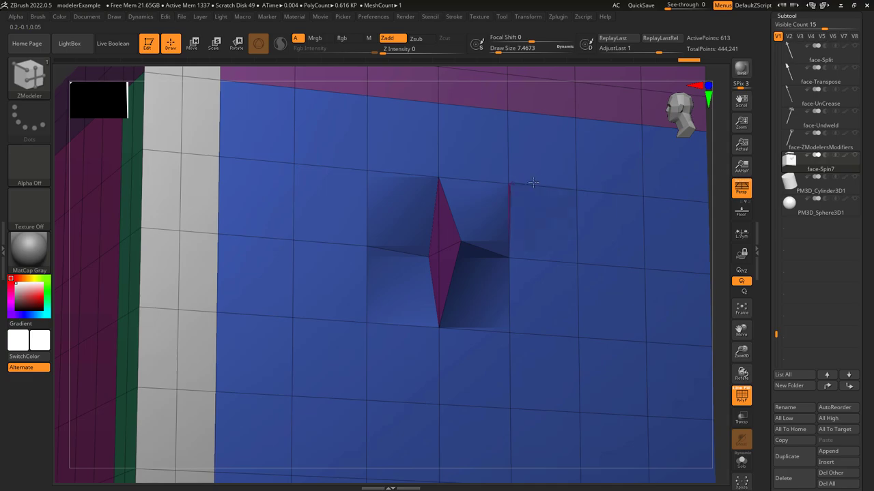
{"action": "left_click_drag", "start_coordinate": [533, 182], "coordinate": [530, 176]}
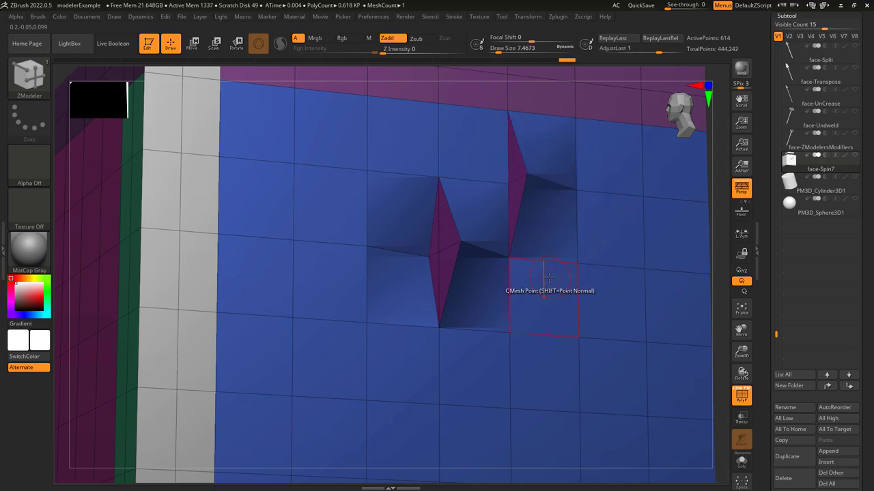
{"action": "key", "text": "ctrl+z"}
{"action": "key", "text": "ctrl+z"}
{"action": "key", "text": "ctrl+z"}
{"action": "key", "text": "ctrl+z"}
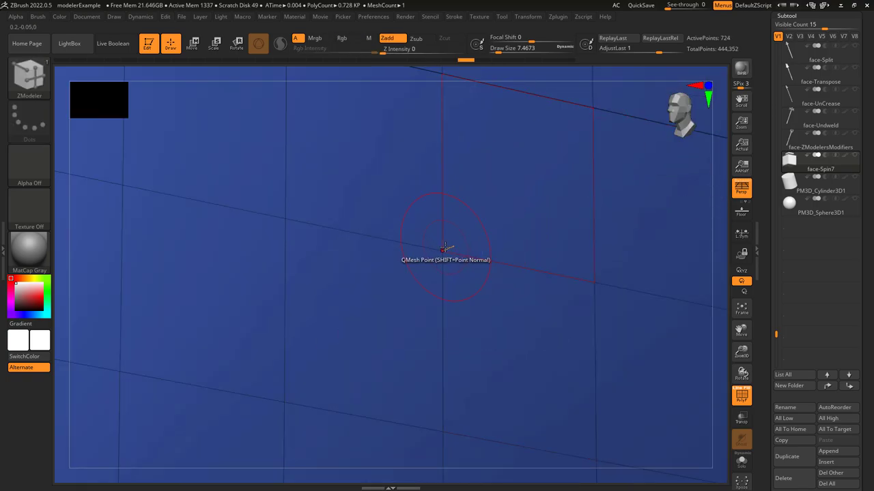
Pull a single point out of the blue face with QMesh, undo it, and set the step size to Quarter Step
{"action": "left_click_drag", "start_coordinate": [471, 241], "coordinate": [522, 254]}
{"action": "left_click_drag", "start_coordinate": [447, 252], "coordinate": [491, 244]}
{"action": "key", "text": "ctrl+z"}
{"action": "key", "text": "space"}
{"action": "left_click", "coordinate": [500, 336]}
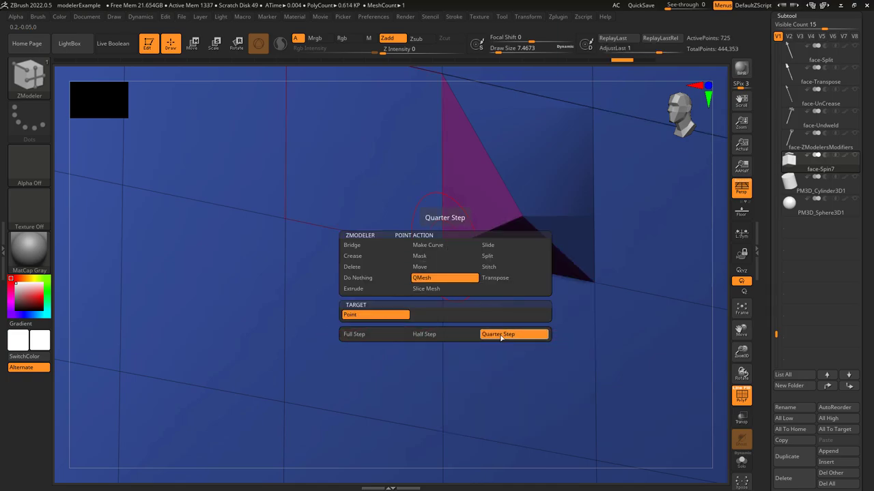
{"action": "left_click", "coordinate": [457, 251], "text": "alt"}
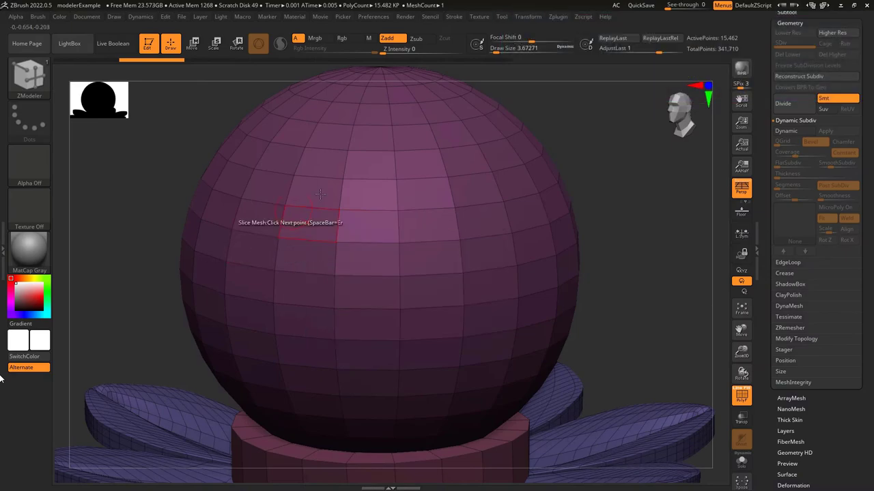
Cut a zigzag path through several of the sphere's points with Slice Mesh, and undo all the slices
{"action": "left_click", "coordinate": [400, 242]}
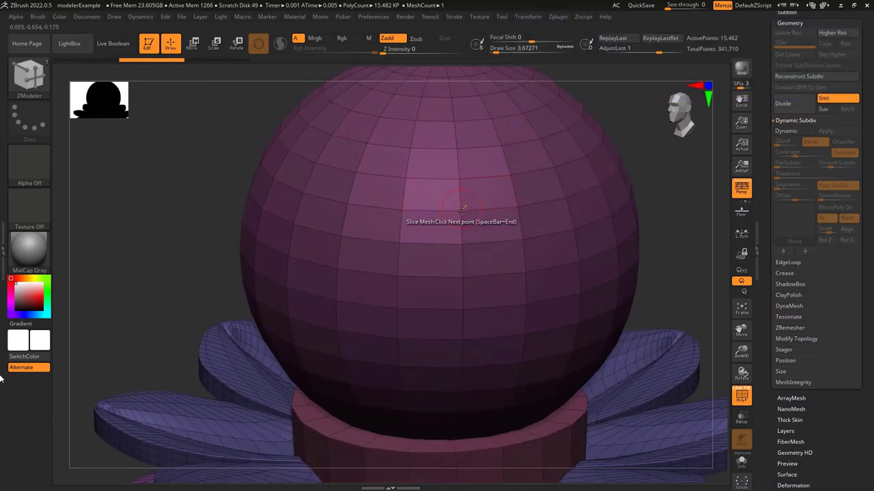
{"action": "left_click", "coordinate": [460, 210]}
{"action": "left_click", "coordinate": [539, 140]}
{"action": "left_click", "coordinate": [610, 215]}
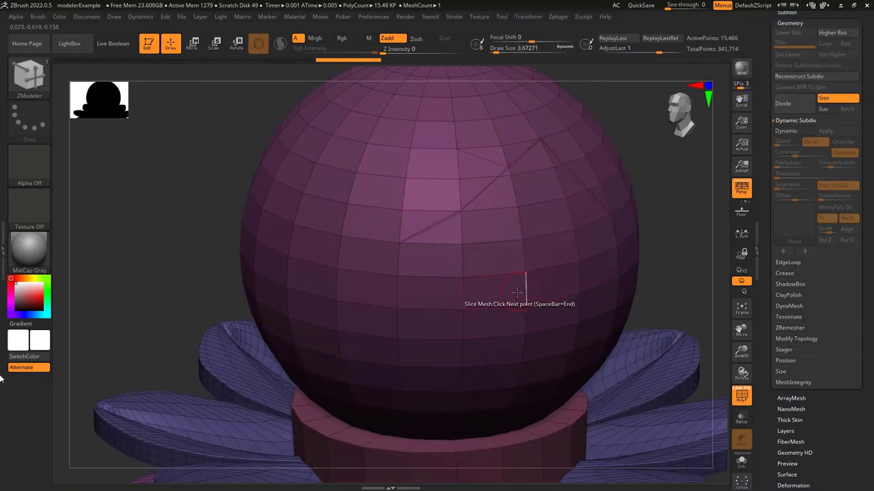
{"action": "left_click", "coordinate": [526, 302]}
{"action": "left_click", "coordinate": [464, 277]}
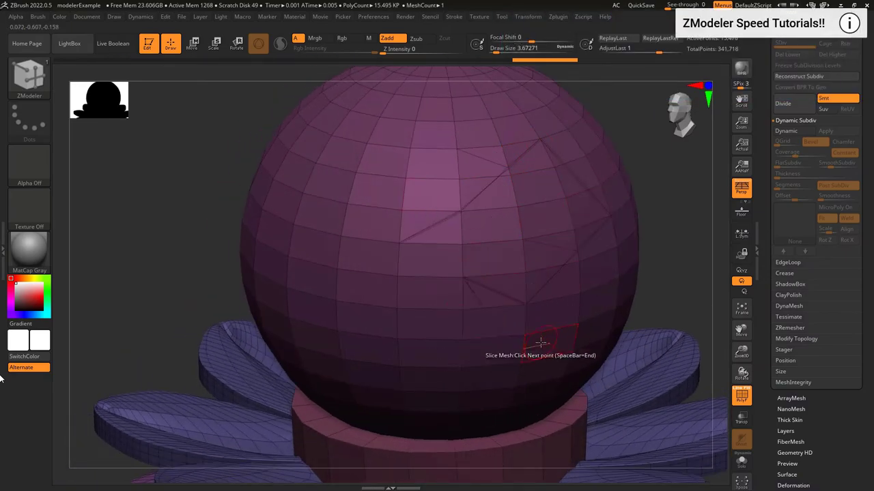
{"action": "key", "text": "ctrl+z"}
{"action": "key", "text": "ctrl+z"}
{"action": "key", "text": "ctrl+z"}
{"action": "key", "text": "ctrl+z"}
{"action": "key", "text": "ctrl+z"}
{"action": "key", "text": "ctrl+z"}
Slice the sphere through three points with Slice Mesh and end the slice
{"action": "left_click", "coordinate": [400, 242]}
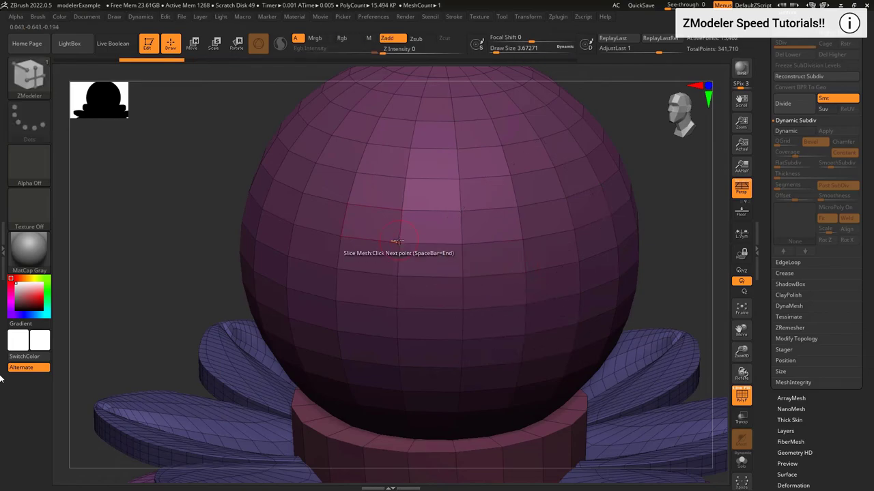
{"action": "left_click", "coordinate": [511, 176]}
{"action": "left_click", "coordinate": [574, 229]}
{"action": "key", "text": "space"}
Slice across the sphere by dragging slice points and end the slice
{"action": "left_click_drag", "start_coordinate": [454, 104], "coordinate": [560, 156]}
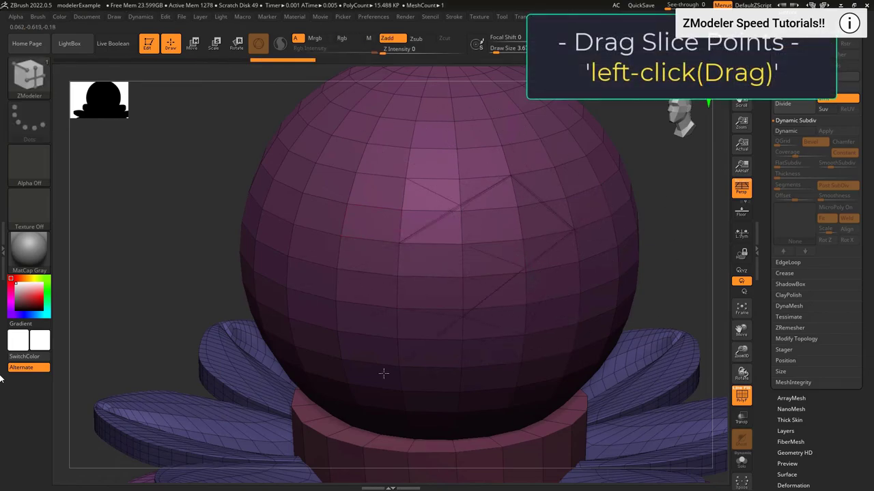
{"action": "key", "text": "space"}
{"action": "right_click_drag", "start_coordinate": [522, 344], "coordinate": [458, 268]}
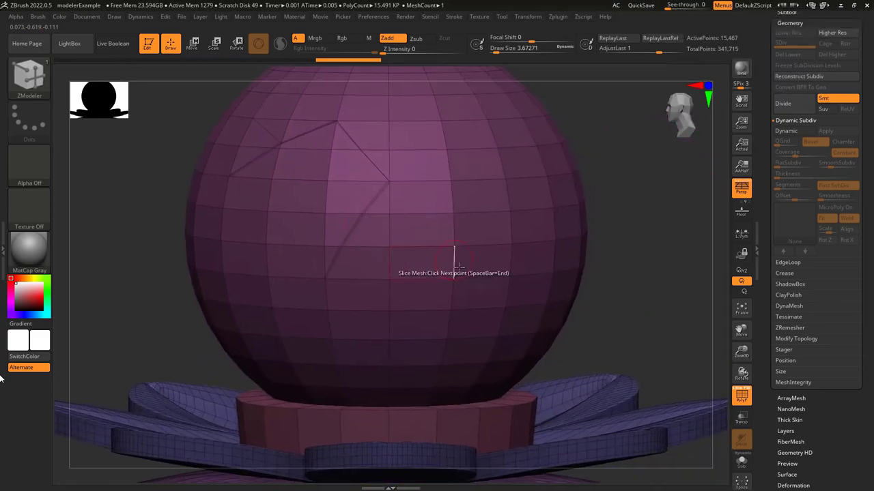
Set the Slice Mesh modifier to Do Not Crease and slice the sphere through several points
{"action": "key", "text": "space"}
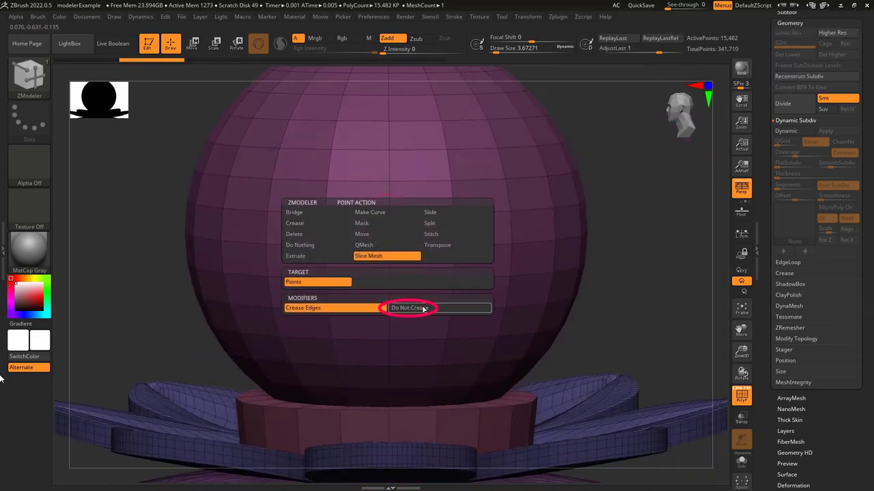
{"action": "left_click", "coordinate": [424, 309]}
{"action": "left_click", "coordinate": [389, 181]}
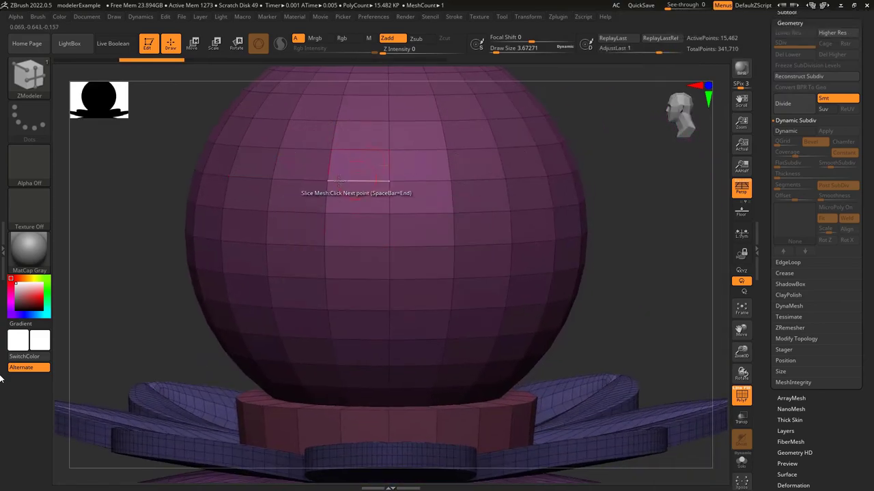
{"action": "left_click", "coordinate": [467, 205]}
{"action": "left_click", "coordinate": [486, 265]}
{"action": "left_click", "coordinate": [493, 253]}
{"action": "left_click_drag", "start_coordinate": [614, 293], "coordinate": [690, 300]}
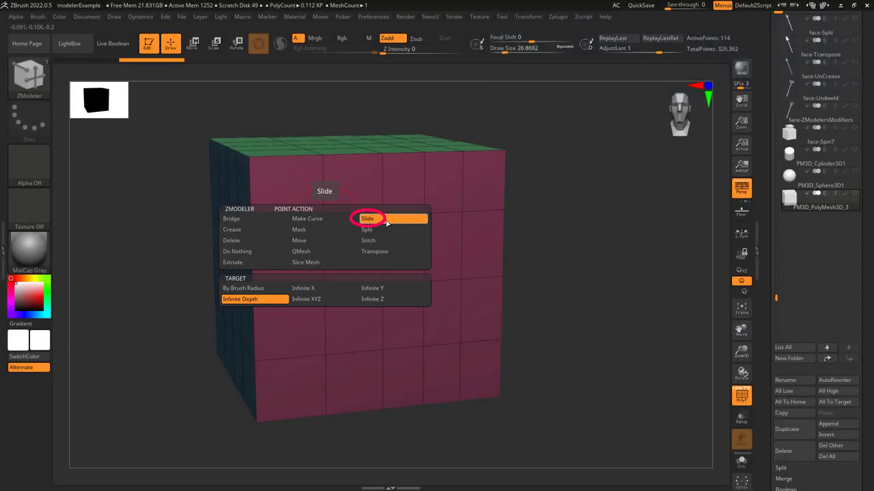
Set the point action to Slide with Infinite Depth and slide points on the cube's pink face, increasing the draw size
{"action": "left_click", "coordinate": [362, 218]}
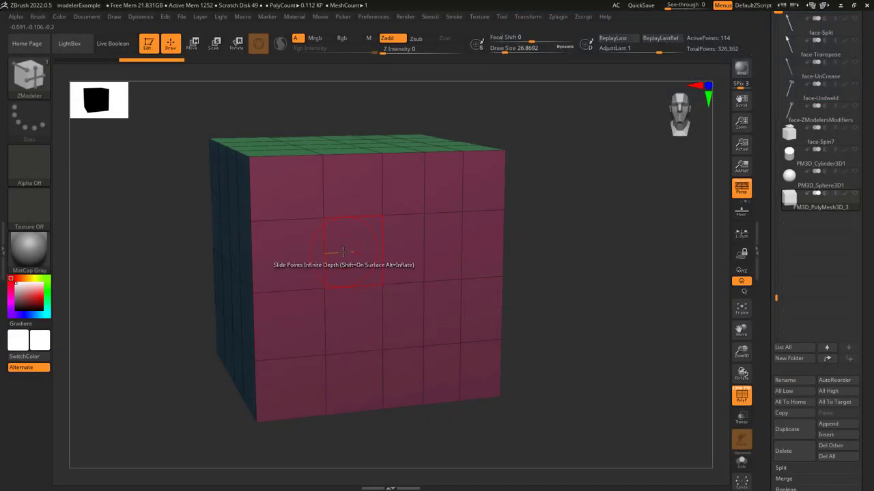
{"action": "left_click_drag", "start_coordinate": [392, 216], "coordinate": [420, 213]}
{"action": "left_click_drag", "start_coordinate": [345, 222], "coordinate": [389, 235]}
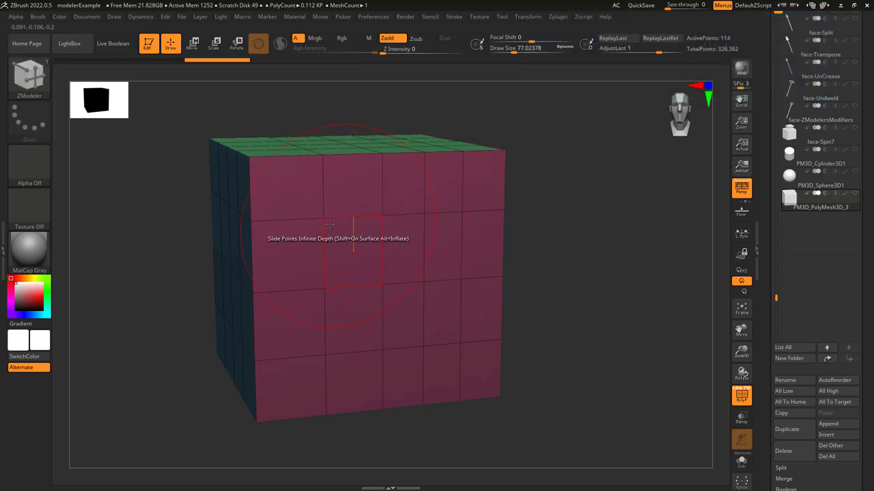
{"action": "left_click_drag", "start_coordinate": [384, 214], "coordinate": [369, 340]}
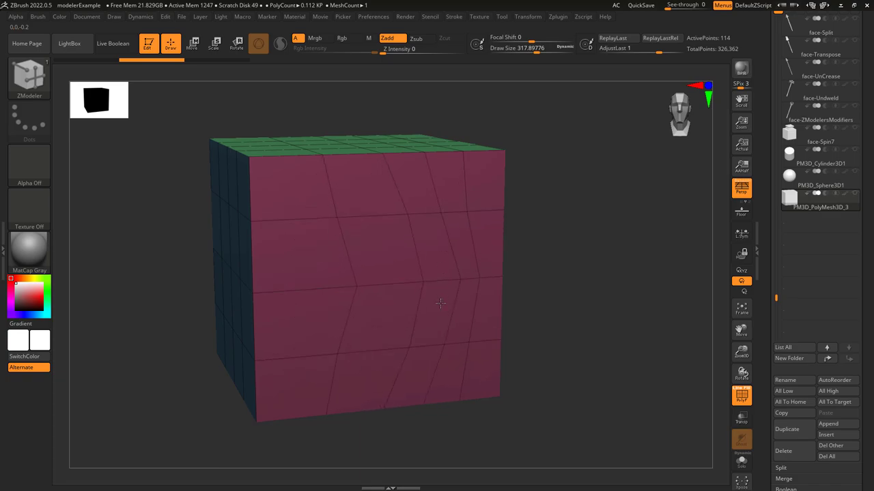
Slide points along the cube's pink surface with the On Surface constraint, and slide them forward or backward with Inflate
{"action": "left_click_drag", "start_coordinate": [440, 303], "coordinate": [422, 287], "text": "shift"}
{"action": "left_click_drag", "start_coordinate": [344, 238], "coordinate": [444, 259], "text": "shift"}
{"action": "left_click_drag", "start_coordinate": [388, 321], "coordinate": [265, 271], "text": "alt"}
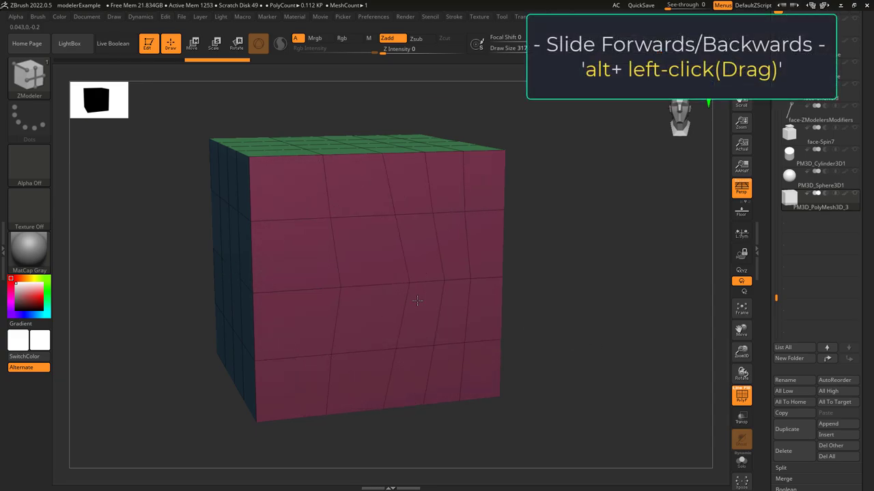
Undo the last slide, set the Slide target to Infinite X, and slide the middle row of points on the pink face
{"action": "key", "text": "ctrl+z"}
{"action": "key", "text": "space"}
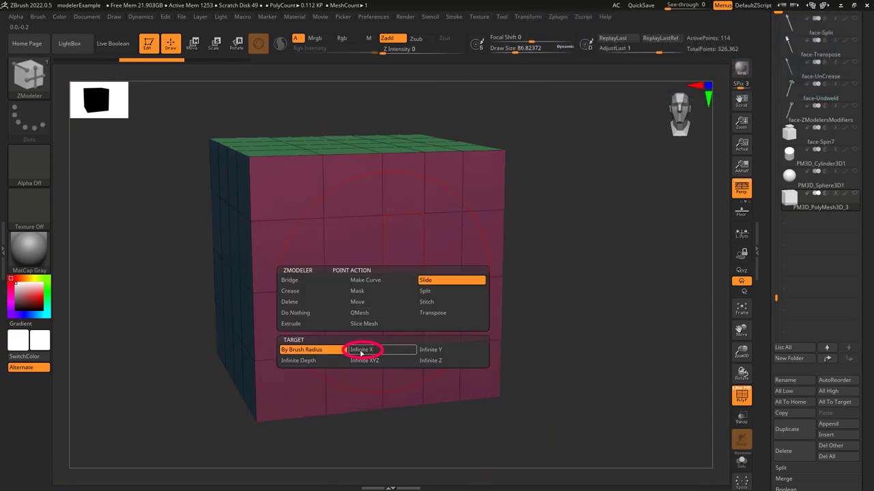
{"action": "left_click", "coordinate": [360, 350]}
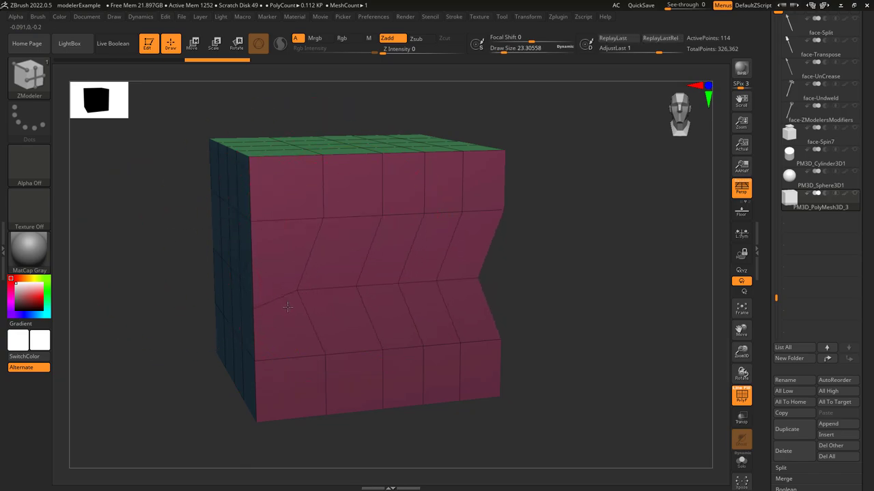
{"action": "left_click_drag", "start_coordinate": [287, 307], "coordinate": [325, 310]}
Set the Slide target to Infinite Y, slide points at the middle of the pink face, and undo the slide
{"action": "key", "text": "space"}
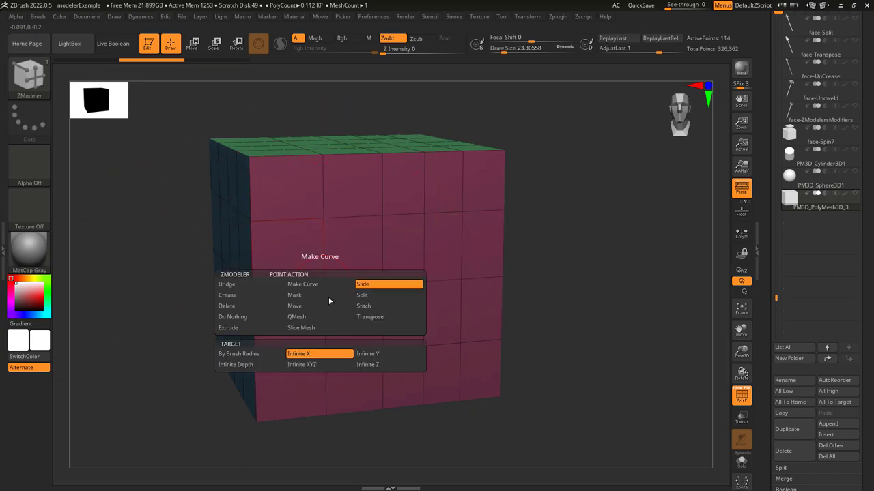
{"action": "left_click", "coordinate": [369, 355]}
{"action": "mouse_move", "coordinate": [382, 284]}
{"action": "left_mouse_down"}
{"action": "mouse_move", "coordinate": [402, 282]}
{"action": "mouse_move", "coordinate": [365, 281]}
{"action": "left_mouse_up"}
{"action": "key", "text": "ctrl+z"}
Set the Slide target to Infinite Depth, slide points on the pink face, and undo the slide
{"action": "key", "text": "space"}
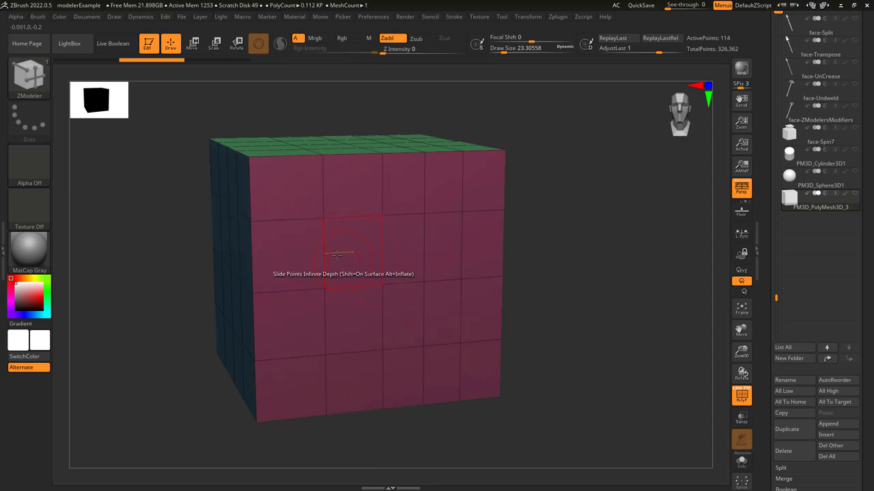
{"action": "right_click_drag", "start_coordinate": [342, 252], "coordinate": [371, 281], "text": "shift"}
{"action": "left_click_drag", "start_coordinate": [371, 283], "coordinate": [312, 303]}
{"action": "right_click_drag", "start_coordinate": [315, 318], "coordinate": [355, 268]}
{"action": "key", "text": "ctrl+z"}
Switch the Slide target to Infinite XYZ and on to Infinite Z, and slide points near the pink face's upper edge
{"action": "key", "text": "space"}
{"action": "left_click", "coordinate": [328, 346]}
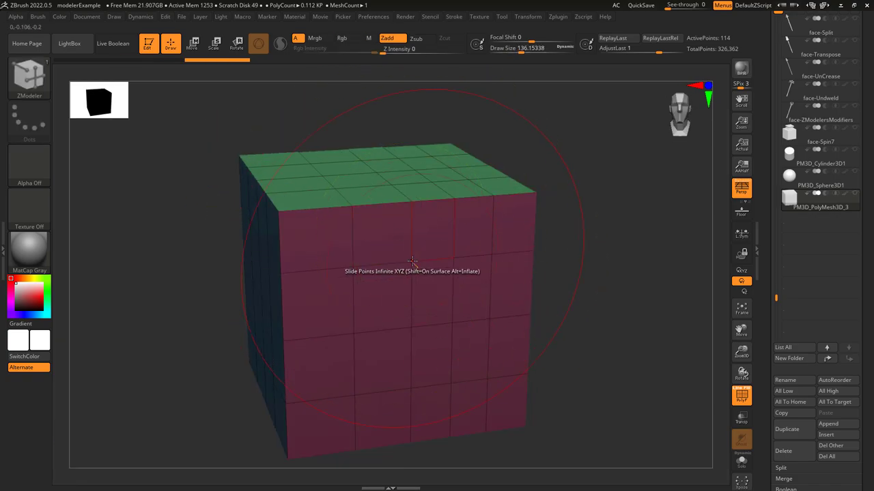
{"action": "key", "text": "space"}
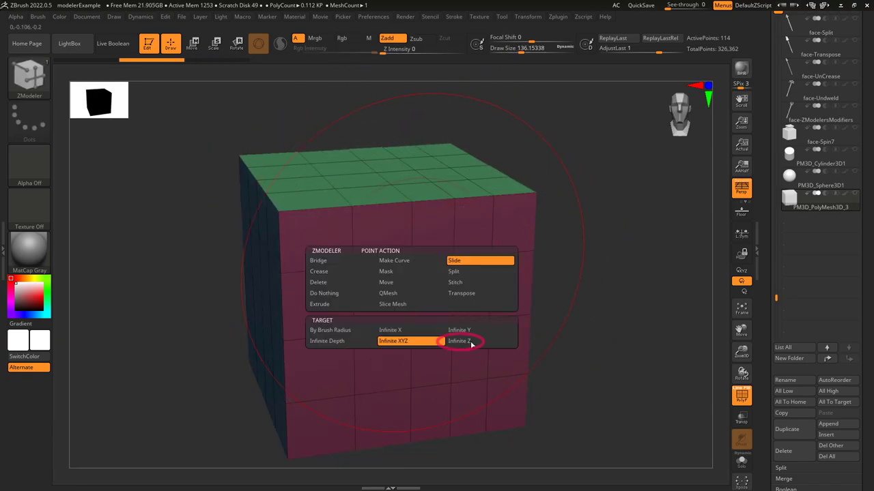
{"action": "left_click", "coordinate": [471, 343]}
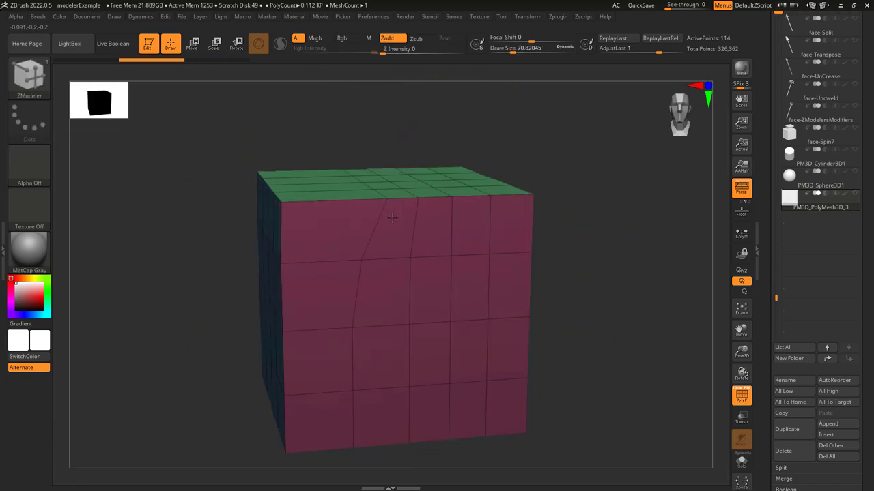
{"action": "left_click_drag", "start_coordinate": [372, 261], "coordinate": [406, 259]}
{"action": "key", "text": "ctrl+z"}
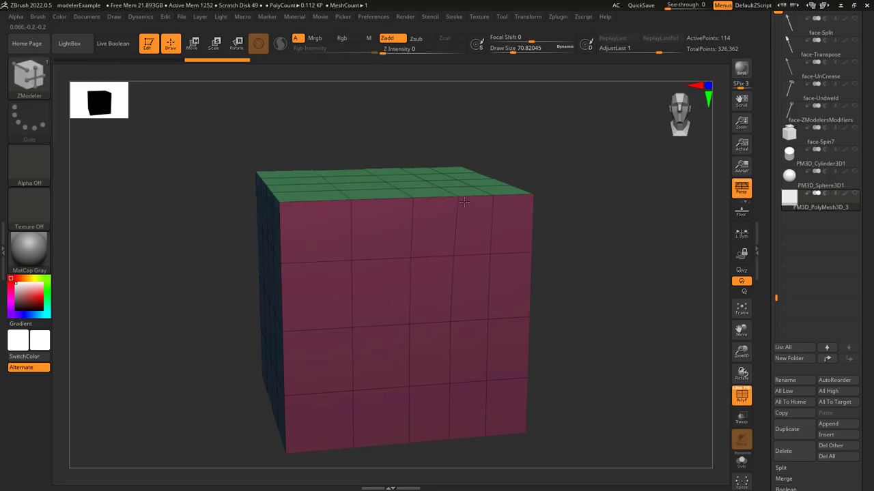
{"action": "left_click_drag", "start_coordinate": [350, 262], "coordinate": [351, 293]}
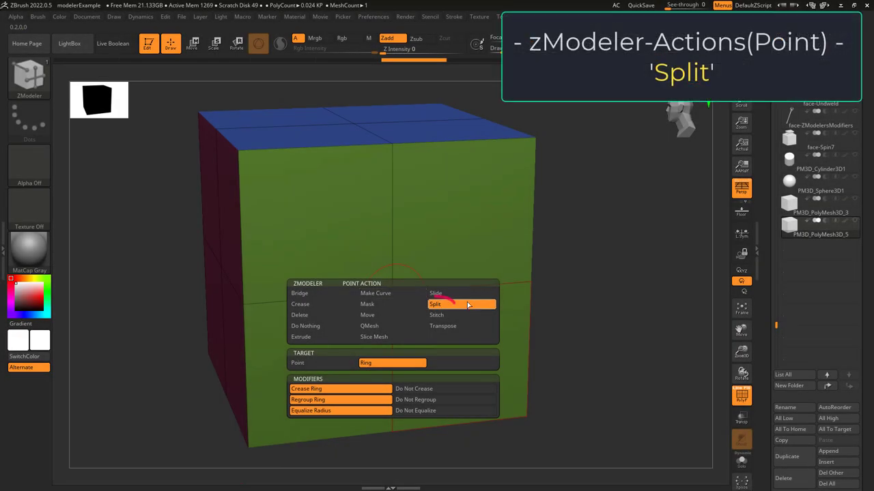
Split the green face's centre point, undo it, and split the point again with the Triangulate Center modifier
{"action": "left_click_drag", "start_coordinate": [392, 295], "coordinate": [476, 346]}
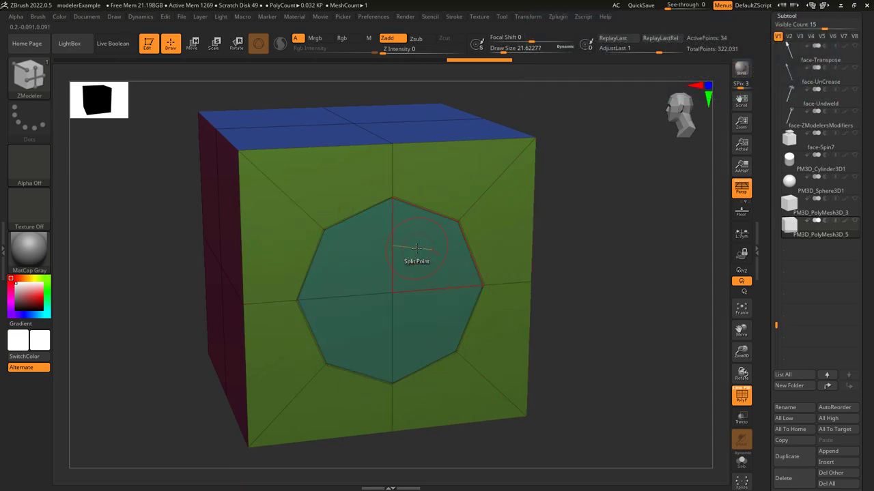
{"action": "key", "text": "ctrl+z"}
{"action": "key", "text": "space"}
{"action": "left_click", "coordinate": [425, 385]}
{"action": "left_click_drag", "start_coordinate": [392, 294], "coordinate": [500, 325]}
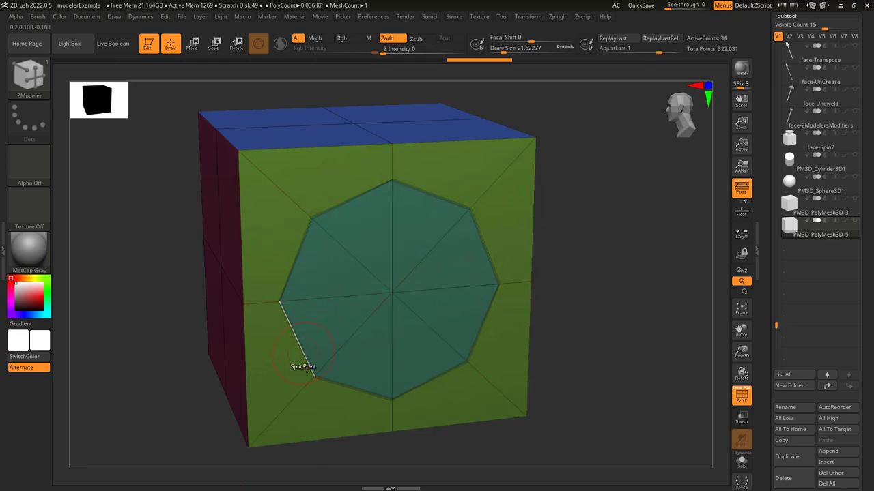
Undo the split and split the green face's centre point again with the Do Not Crease modifier
{"action": "key", "text": "ctrl+z"}
{"action": "key", "text": "space"}
{"action": "left_click", "coordinate": [417, 395]}
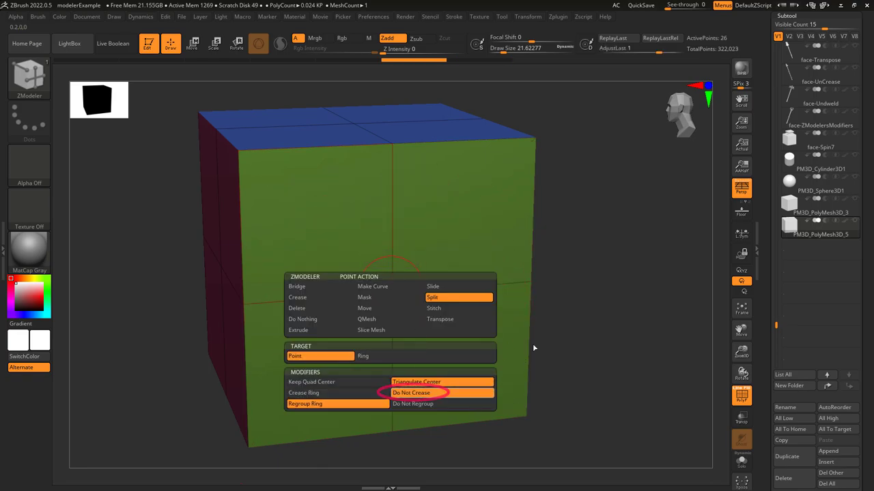
{"action": "left_click_drag", "start_coordinate": [392, 293], "coordinate": [498, 343]}
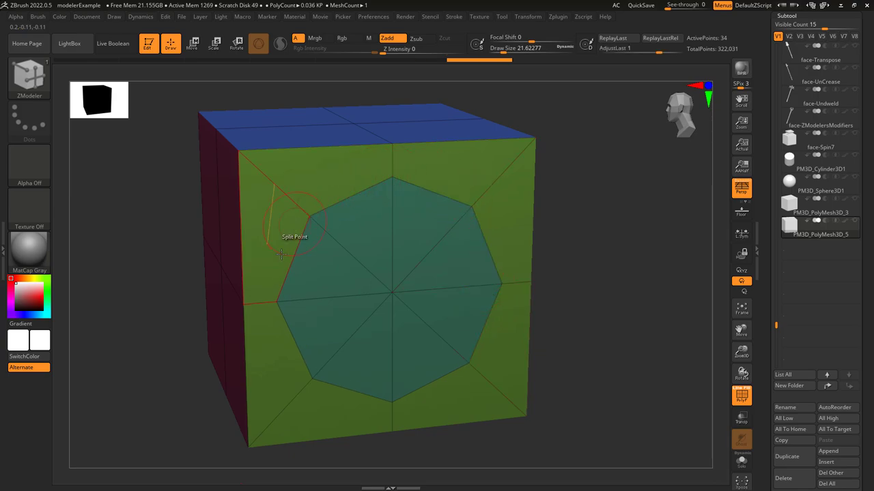
Undo the point split, set the Split target to Ring, try it on the blue face's centre point, and undo
{"action": "key", "text": "ctrl+z"}
{"action": "key", "text": "space"}
{"action": "left_click", "coordinate": [401, 355]}
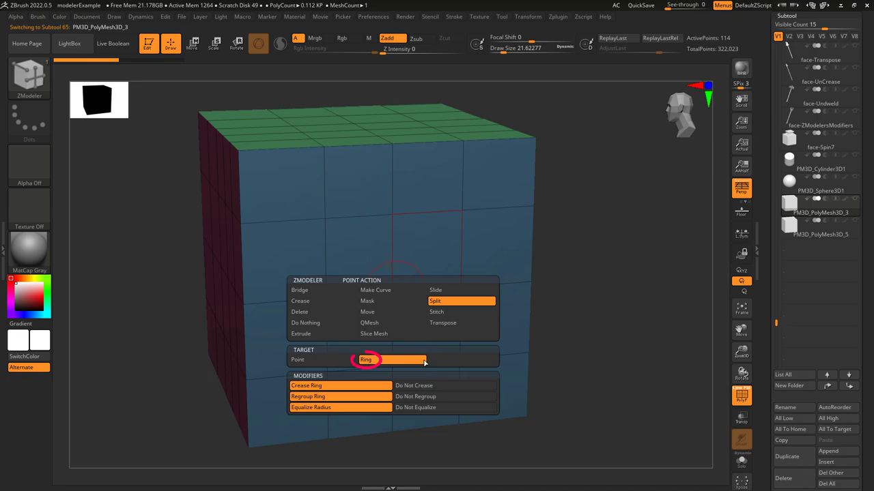
{"action": "left_click_drag", "start_coordinate": [393, 293], "coordinate": [429, 316]}
{"action": "key", "text": "ctrl+z"}
Split a ring around a point near the blue face's corner, examine the cube from other angles, and undo the split
{"action": "left_click_drag", "start_coordinate": [323, 220], "coordinate": [341, 229]}
{"action": "left_click_drag", "start_coordinate": [594, 215], "coordinate": [399, 243]}
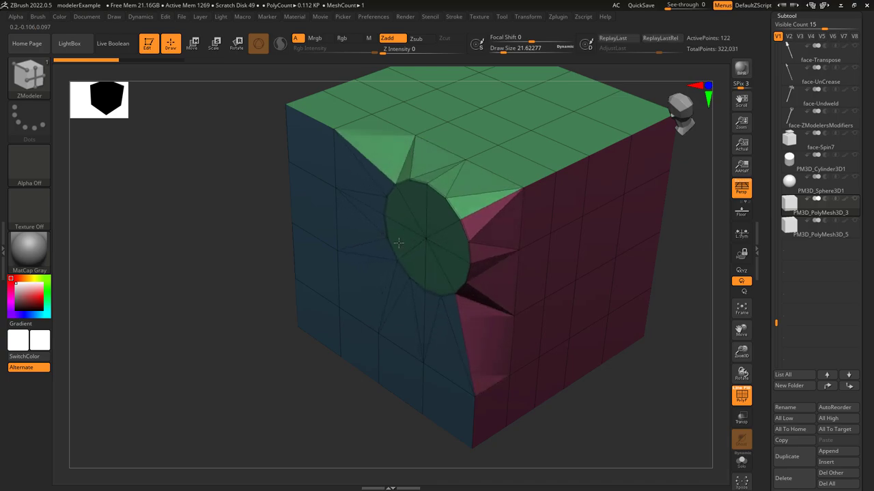
{"action": "right_click_drag", "start_coordinate": [422, 267], "coordinate": [447, 239]}
{"action": "key", "text": "ctrl+z"}
Split a large ring around the blue face's centre point and undo it
{"action": "left_click_drag", "start_coordinate": [354, 301], "coordinate": [418, 329]}
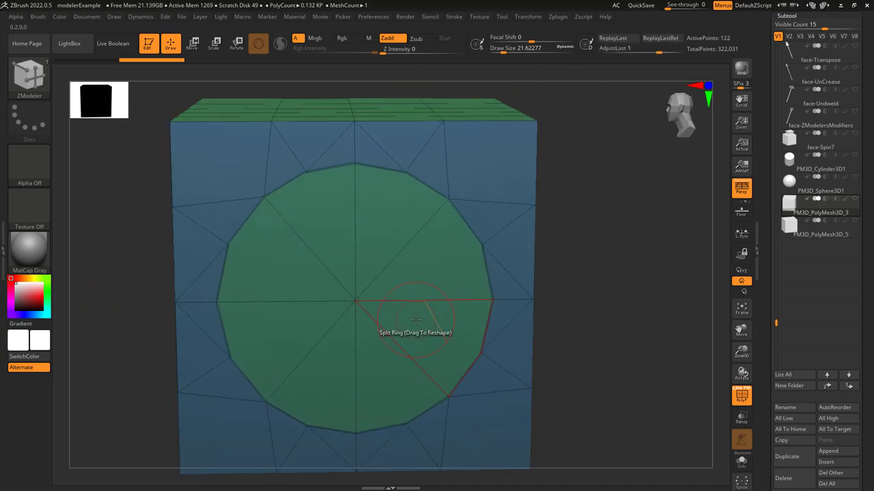
{"action": "right_click_drag", "start_coordinate": [421, 329], "coordinate": [440, 349]}
{"action": "key", "text": "ctrl+z"}
Set the ring Split modifiers to Do Not Crease and Do Not Regroup, testing on the blue face and undoing the splits
{"action": "key", "text": "space"}
{"action": "left_click", "coordinate": [394, 396]}
{"action": "left_click_drag", "start_coordinate": [355, 301], "coordinate": [315, 303]}
{"action": "key", "text": "ctrl+z"}
{"action": "key", "text": "space"}
{"action": "left_click", "coordinate": [390, 407]}
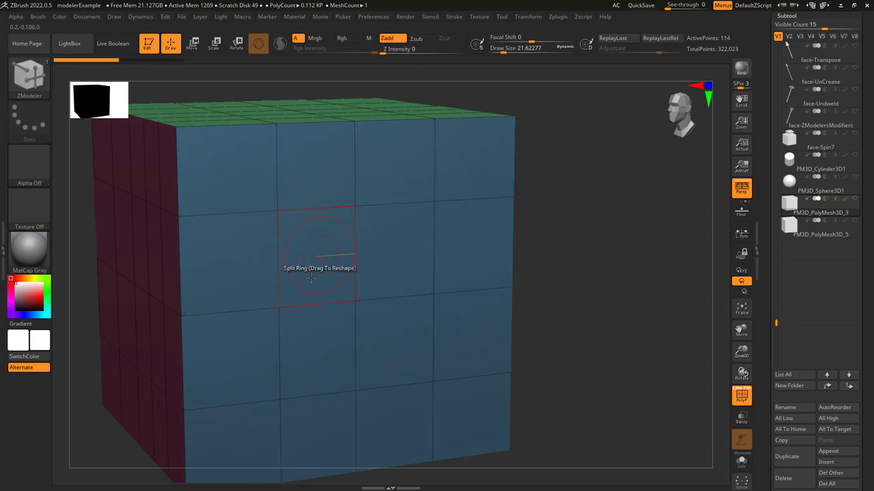
{"action": "key", "text": "ctrl+z"}
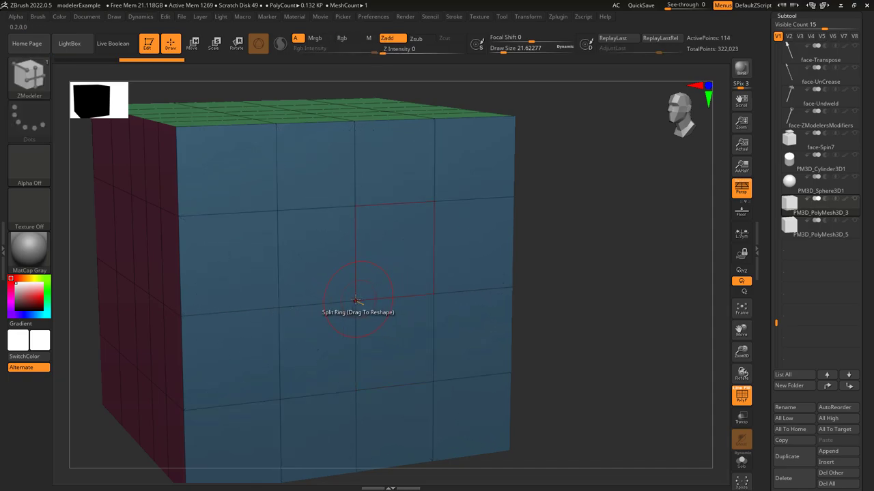
Test the ring split with Do Not Equalize, restore the Regroup Ring modifier, and undo the test splits on the blue face
{"action": "key", "text": "space"}
{"action": "left_click", "coordinate": [384, 419]}
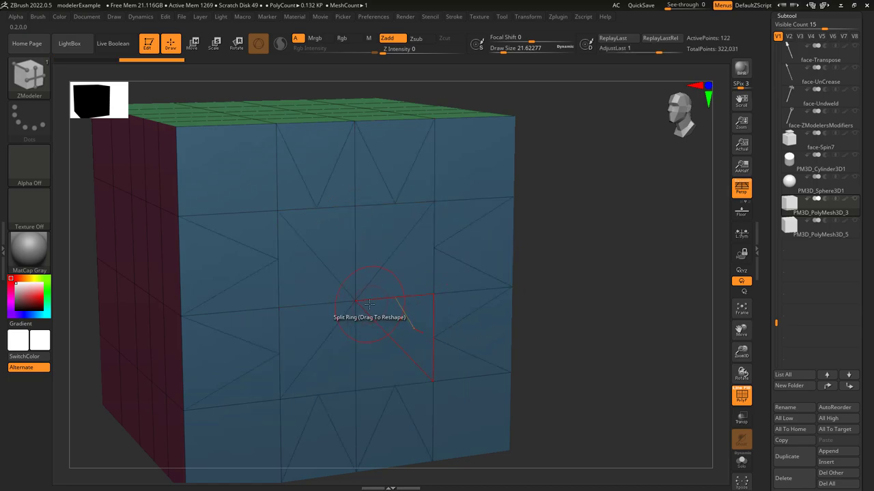
{"action": "key", "text": "ctrl+z"}
{"action": "key", "text": "space"}
{"action": "left_click", "coordinate": [331, 405]}
{"action": "left_click", "coordinate": [355, 300]}
{"action": "key", "text": "ctrl+z"}
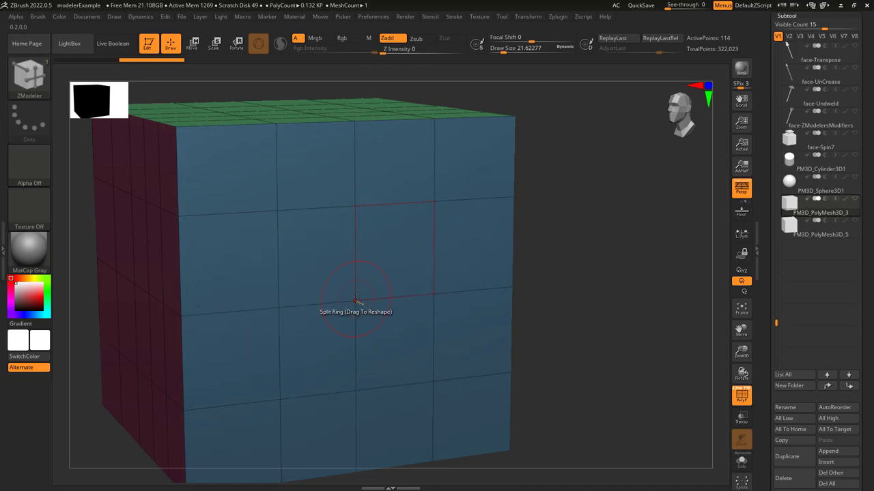
Split a ring around the blue face's centre point and extrude the resulting circular polygroup island
{"action": "key", "text": "space"}
{"action": "left_click", "coordinate": [355, 361]}
{"action": "left_click_drag", "start_coordinate": [356, 301], "coordinate": [407, 307]}
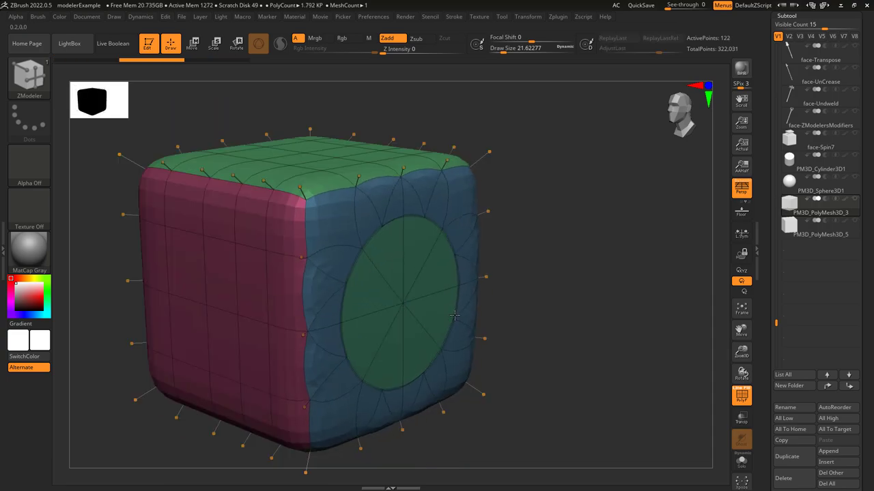
{"action": "left_click_drag", "start_coordinate": [429, 318], "coordinate": [420, 316]}
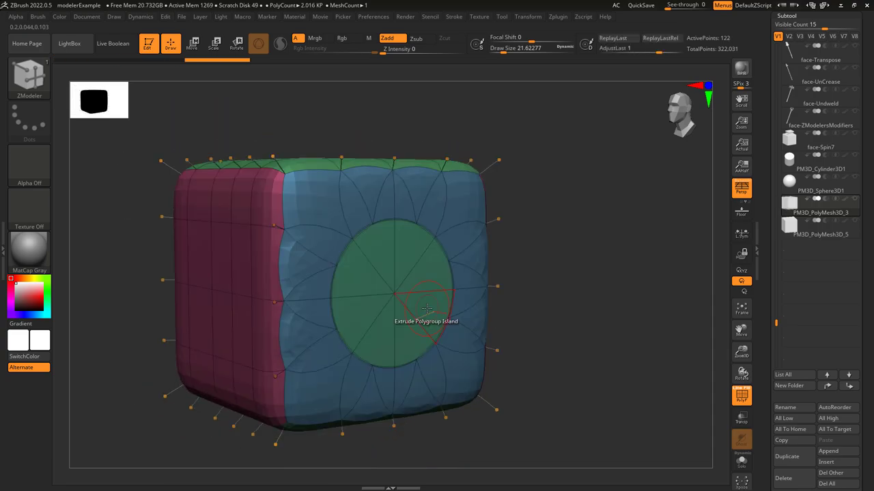
{"action": "mouse_move", "coordinate": [425, 306]}
{"action": "left_mouse_down"}
{"action": "mouse_move", "coordinate": [497, 315]}
{"action": "mouse_move", "coordinate": [593, 370]}
{"action": "mouse_move", "coordinate": [353, 352]}
{"action": "left_mouse_up"}
{"action": "key", "text": "shift+f"}
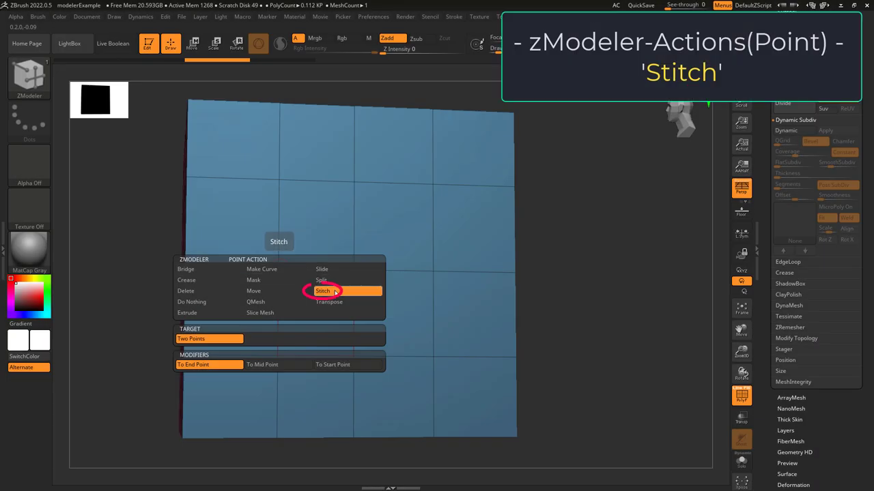
Set the point action to Stitch with To End Point and stitch several pairs of neighbouring points on the blue face
{"action": "left_click", "coordinate": [332, 293]}
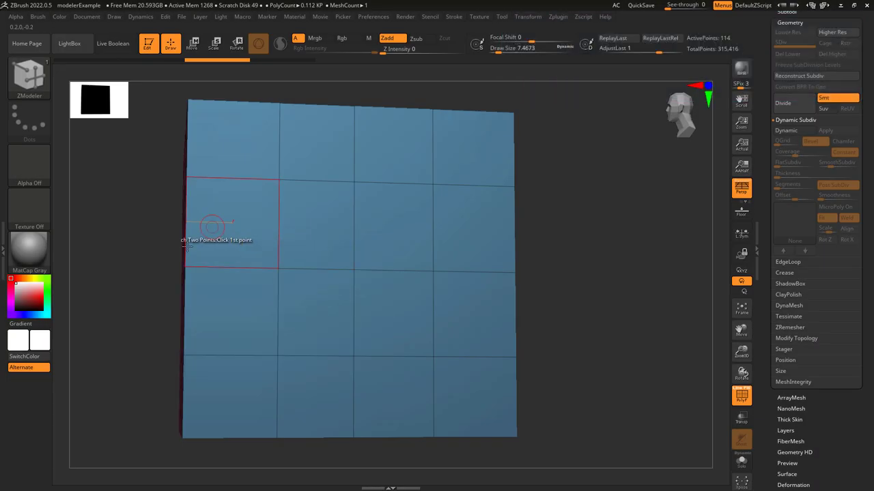
{"action": "left_click", "coordinate": [283, 177]}
{"action": "left_click", "coordinate": [354, 183]}
{"action": "left_click", "coordinate": [276, 268]}
{"action": "left_click", "coordinate": [354, 270]}
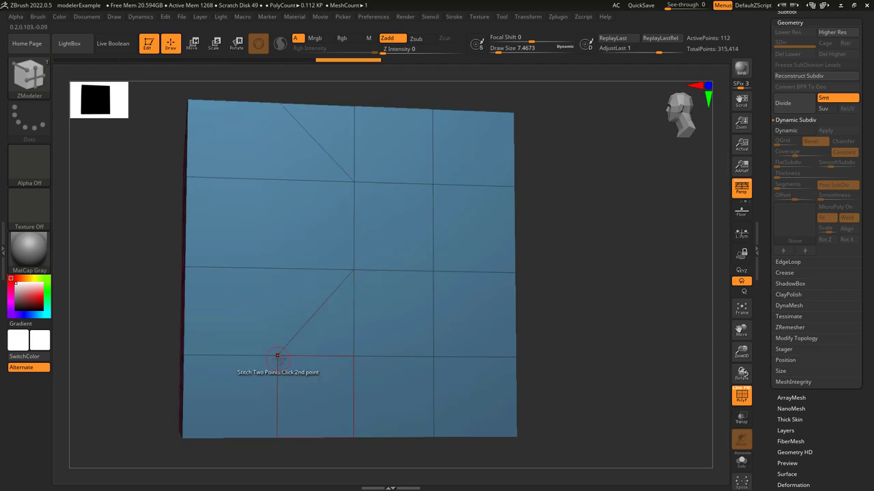
{"action": "left_click", "coordinate": [433, 272]}
{"action": "left_click", "coordinate": [433, 356]}
Stitch the blue face's upper-left inner point to its neighbour, and practise resetting the first point before picking other points
{"action": "left_click", "coordinate": [279, 179]}
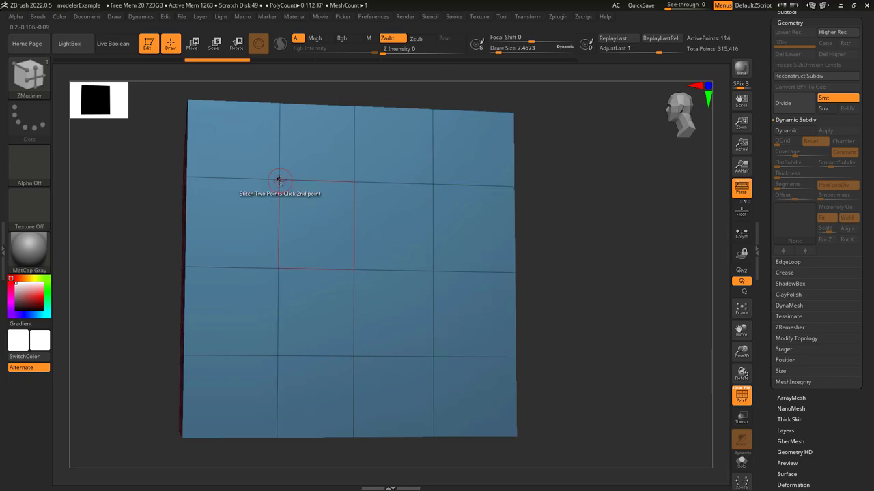
{"action": "left_click", "coordinate": [353, 182]}
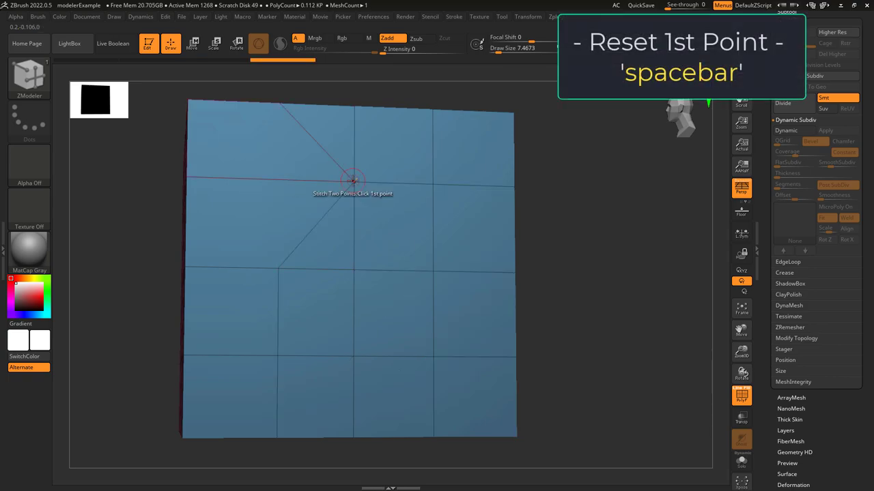
{"action": "key", "text": "space"}
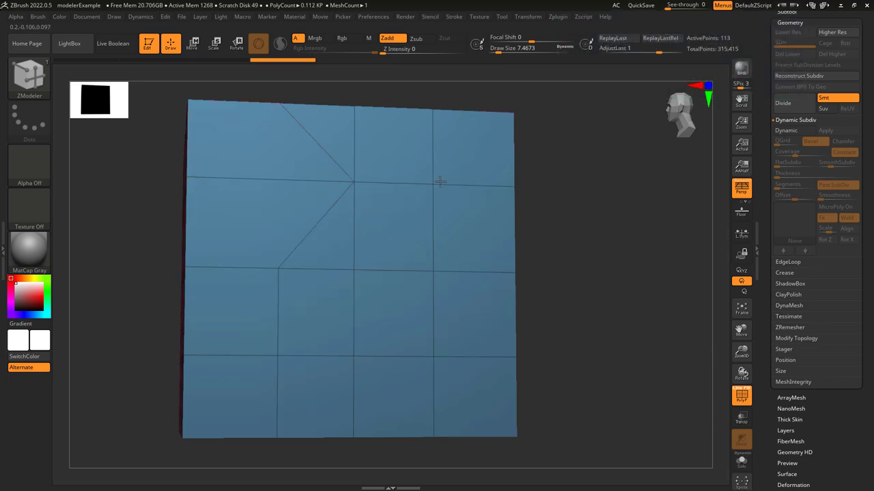
{"action": "left_click", "coordinate": [435, 183]}
{"action": "left_click", "coordinate": [433, 270]}
Set the Stitch modifier to To Mid Point and stitch neighbouring inner points of the blue face
{"action": "key", "text": "space"}
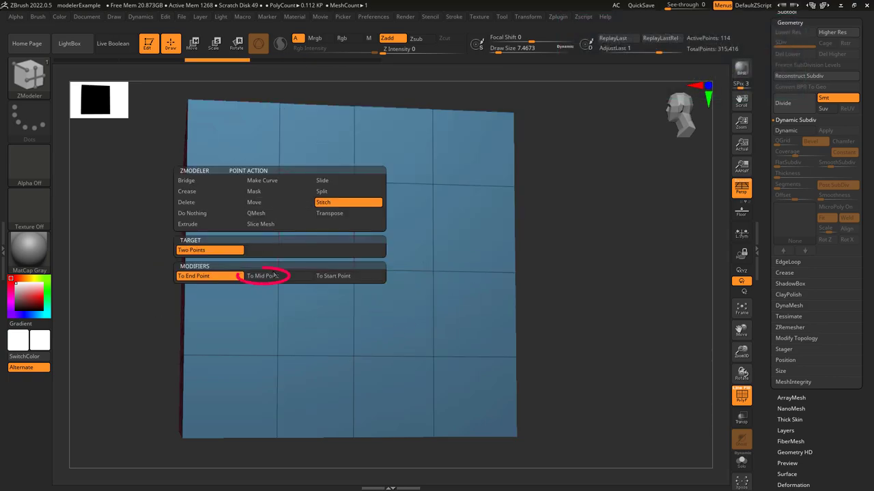
{"action": "left_click", "coordinate": [264, 277]}
{"action": "left_click", "coordinate": [353, 181]}
{"action": "left_click", "coordinate": [278, 269]}
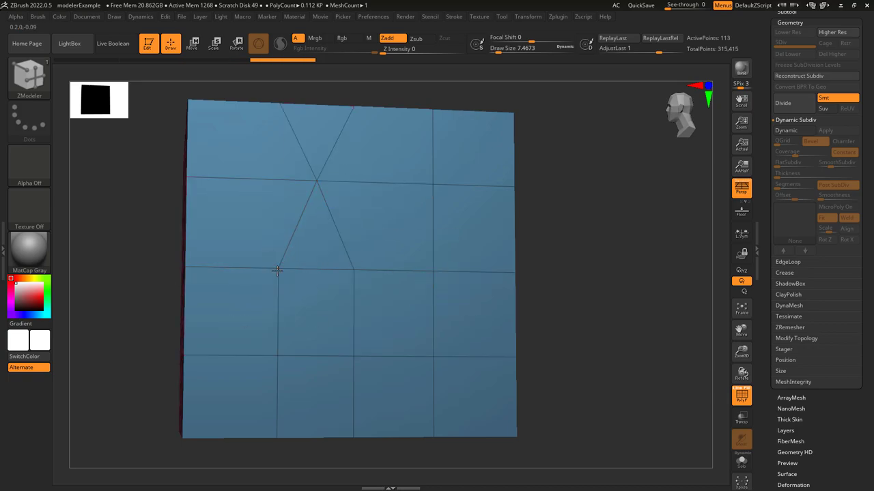
{"action": "left_click", "coordinate": [353, 270]}
Set the Stitch modifier to To Start Point and stitch two neighbouring upper inner points of the blue face
{"action": "key", "text": "space"}
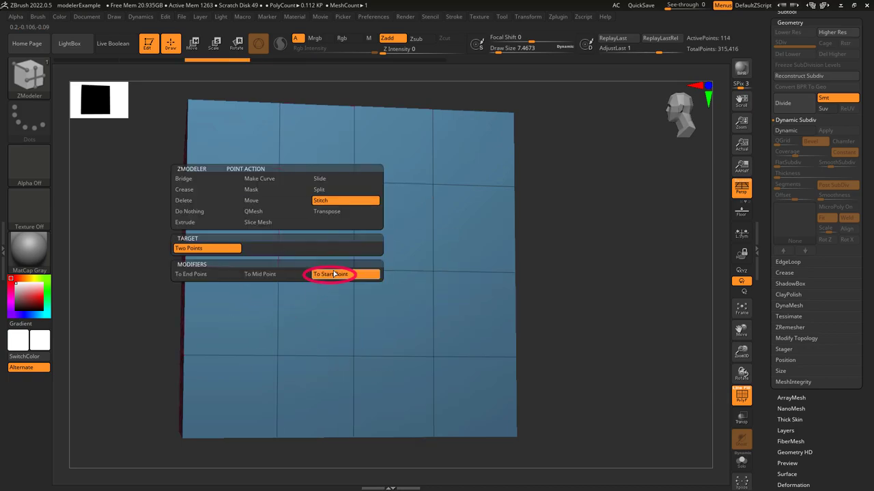
{"action": "left_click", "coordinate": [280, 179]}
{"action": "left_click", "coordinate": [352, 181]}
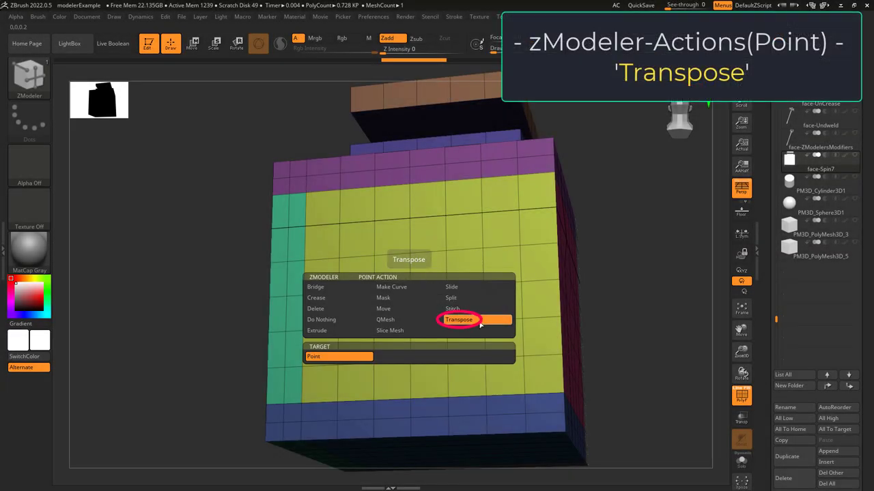
Set the point action to Transpose, move a point in the middle of the yellow face, undo the moves, and return to drawing
{"action": "left_click", "coordinate": [480, 325]}
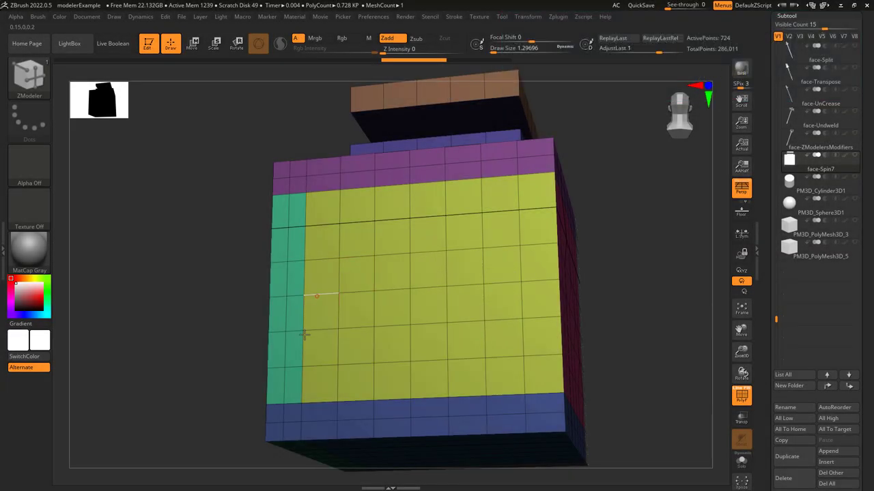
{"action": "left_click", "coordinate": [409, 288]}
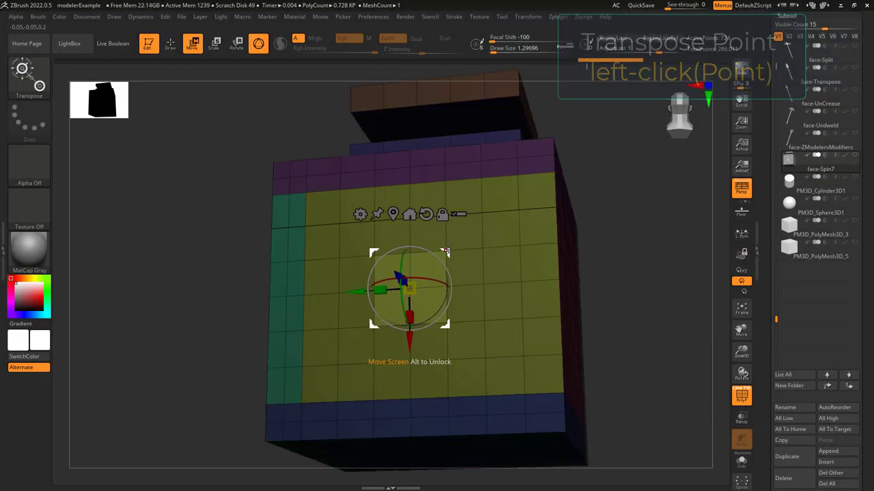
{"action": "left_click_drag", "start_coordinate": [445, 324], "coordinate": [426, 343]}
{"action": "key", "text": "ctrl+z"}
{"action": "left_click_drag", "start_coordinate": [408, 287], "coordinate": [374, 257]}
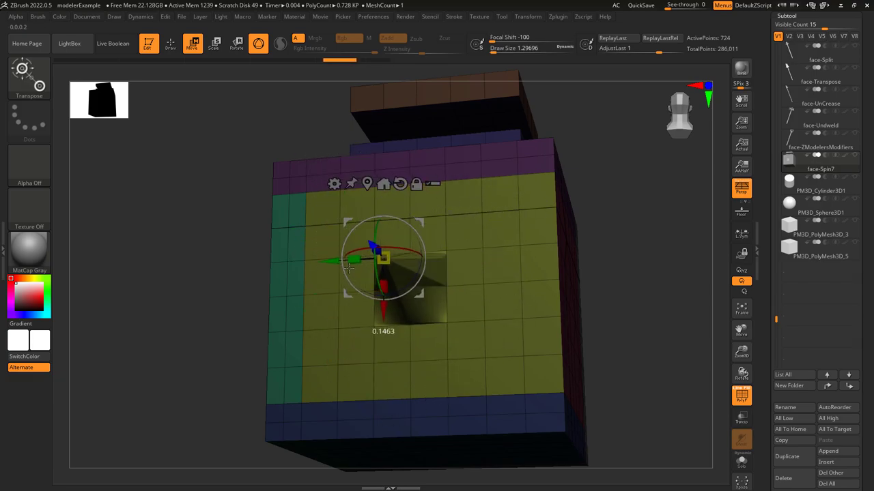
{"action": "key", "text": "ctrl+z"}
{"action": "key", "text": "q"}
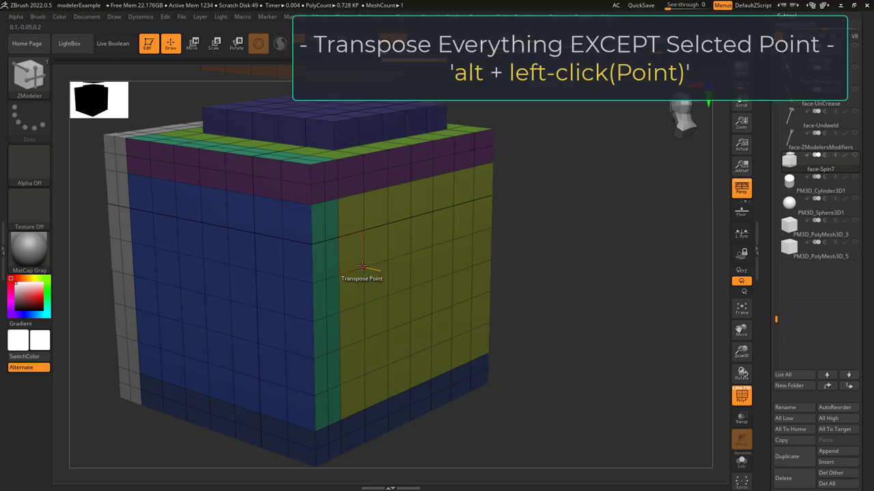
Transpose everything except a selected point on the yellow face, undo the move, and return to drawing
{"action": "left_click", "coordinate": [366, 267], "text": "alt"}
{"action": "mouse_move", "coordinate": [502, 307]}
{"action": "left_mouse_down"}
{"action": "mouse_move", "coordinate": [563, 321]}
{"action": "mouse_move", "coordinate": [464, 298]}
{"action": "left_mouse_up"}
{"action": "key", "text": "ctrl+z"}
{"action": "key", "text": "q"}
Move the transposed point on the purple piece below the wand's sphere and return to drawing
{"action": "key", "text": "w"}
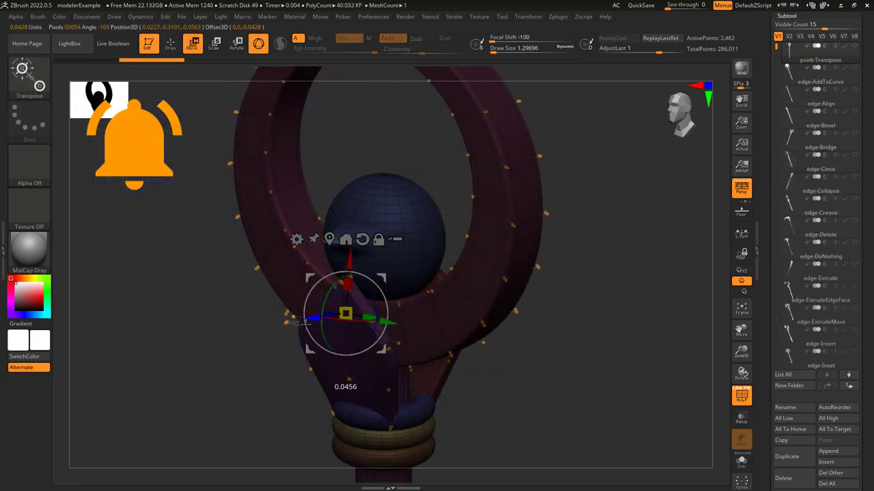
{"action": "left_click_drag", "start_coordinate": [305, 323], "coordinate": [325, 320]}
{"action": "key", "text": "q"}
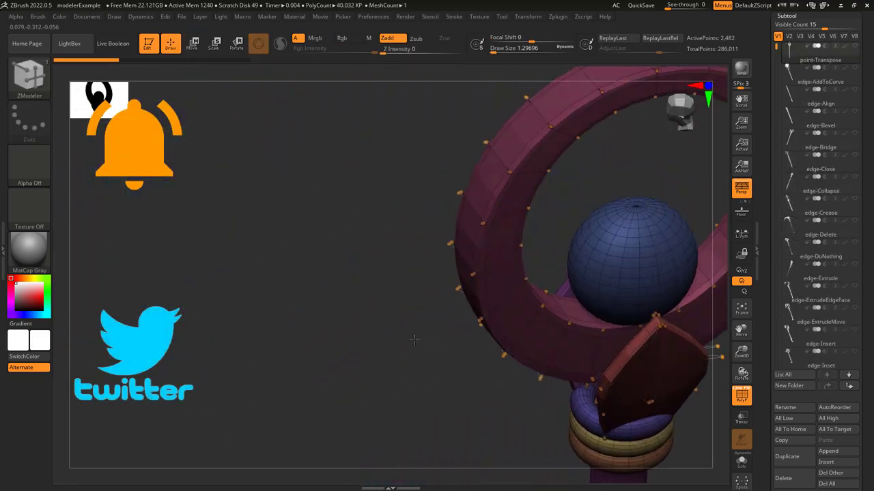